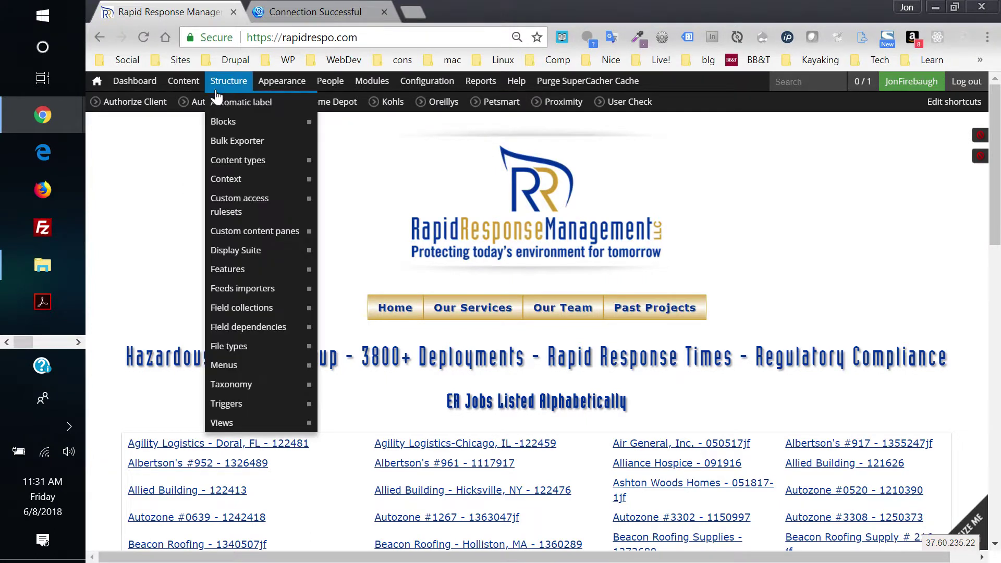
# Step: Start a new Costco authorization to respond and set its site reference to Costco #0006
pyautogui.moveTo(97, 81)
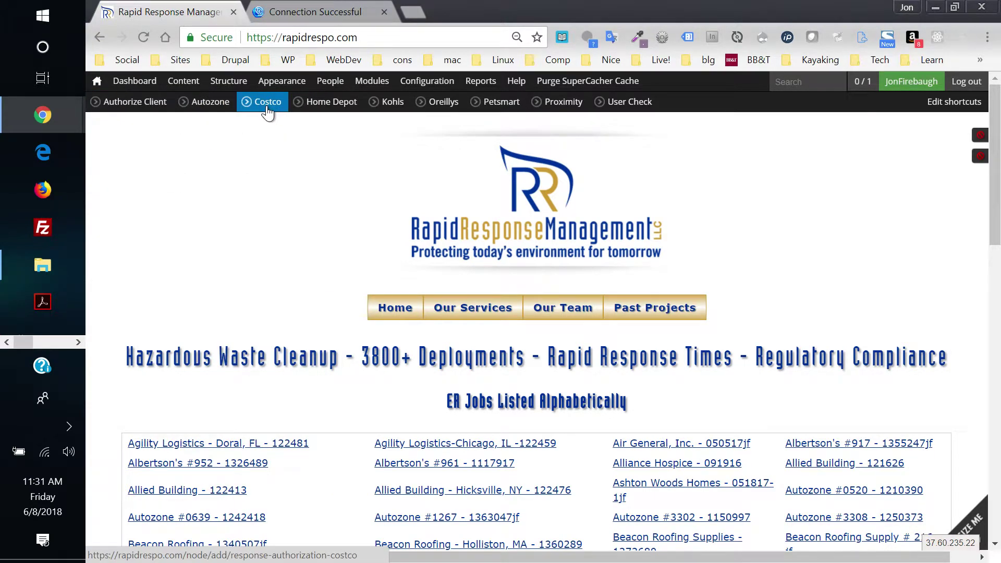
pyautogui.click(267, 111)
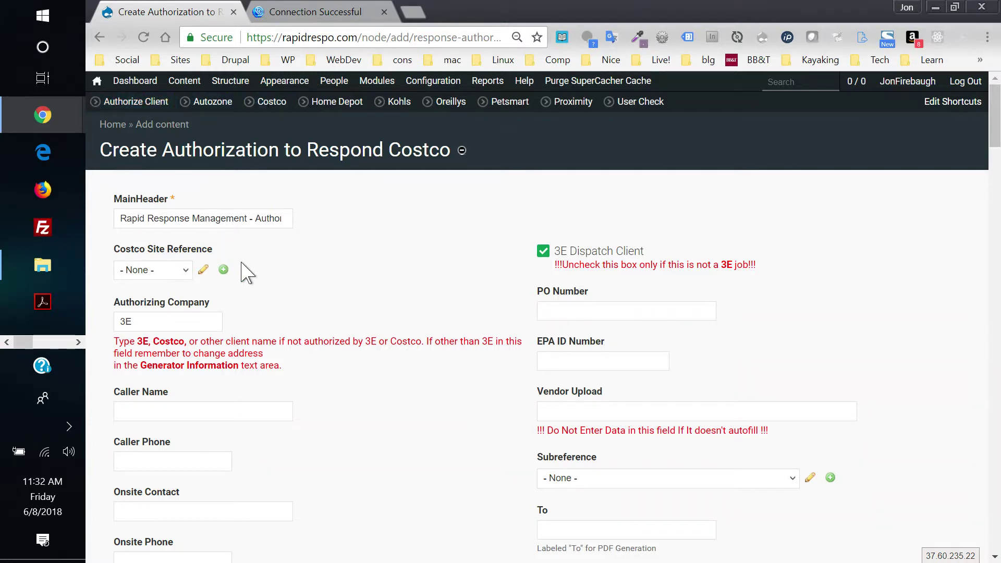
pyautogui.click(185, 269)
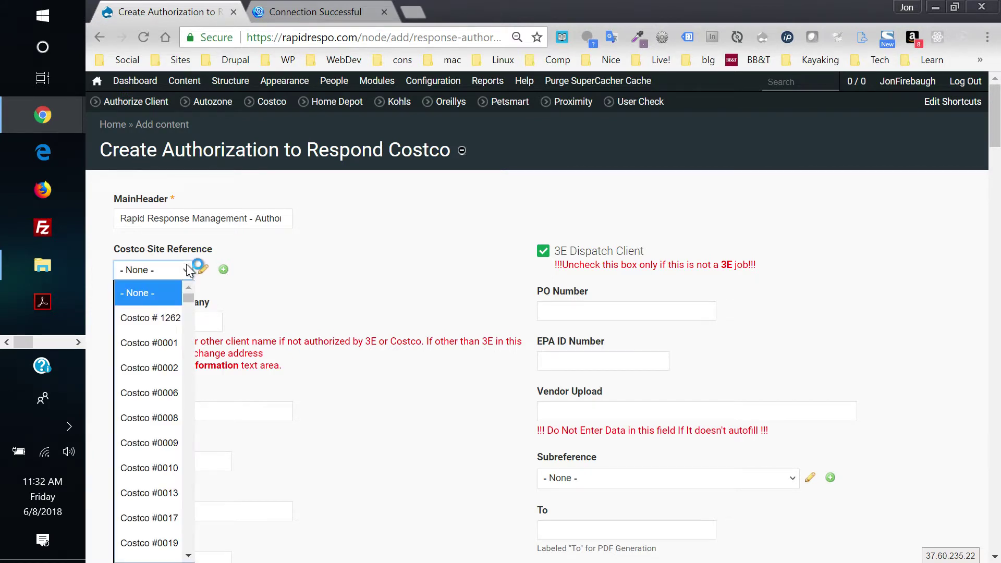
pyautogui.click(157, 399)
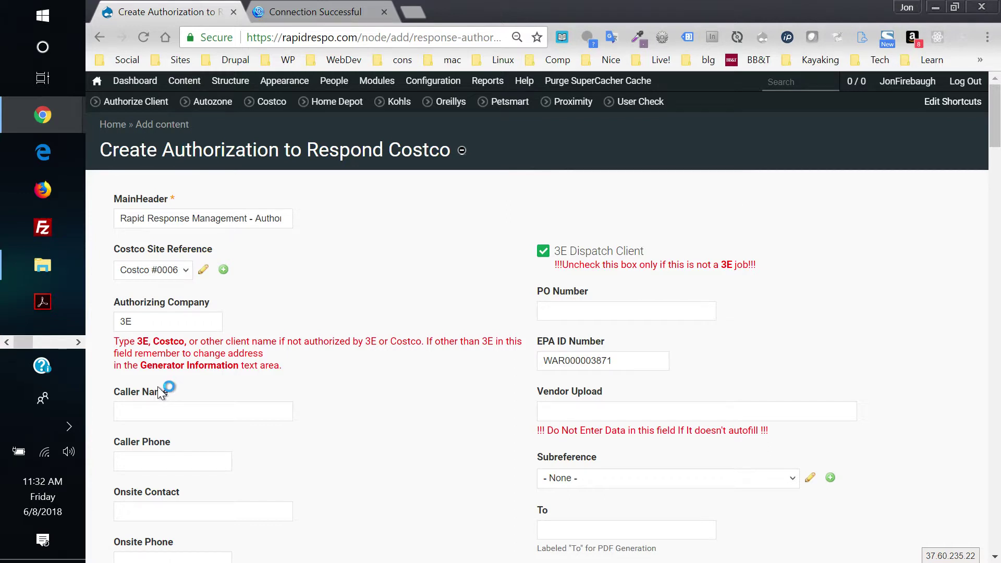
# Step: Review the Costco authorization form's site address, call date, ER scope, authorized resources, generator information and fax notice fields
pyautogui.scroll(-7, 157, 386)
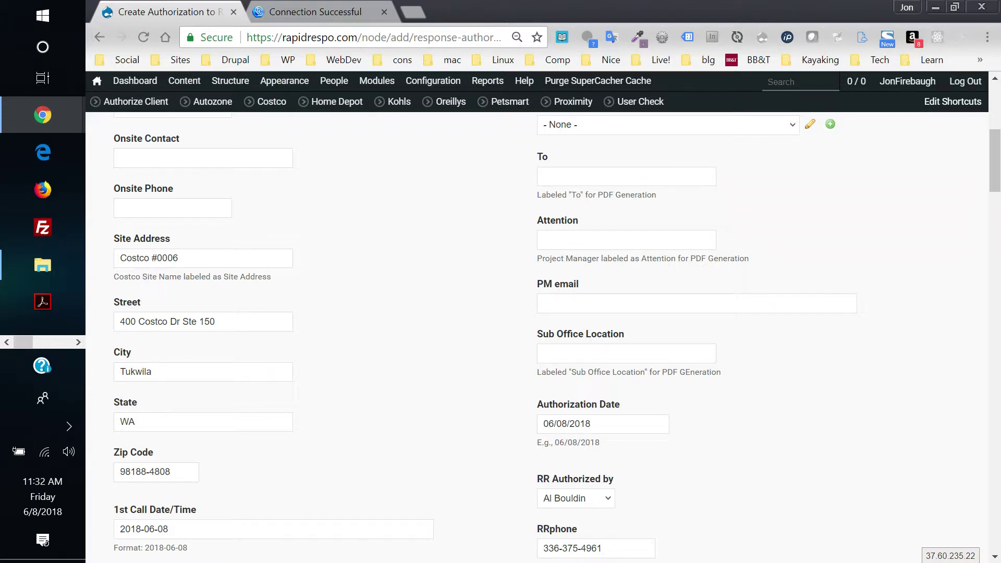
pyautogui.scroll(-2, 169, 373)
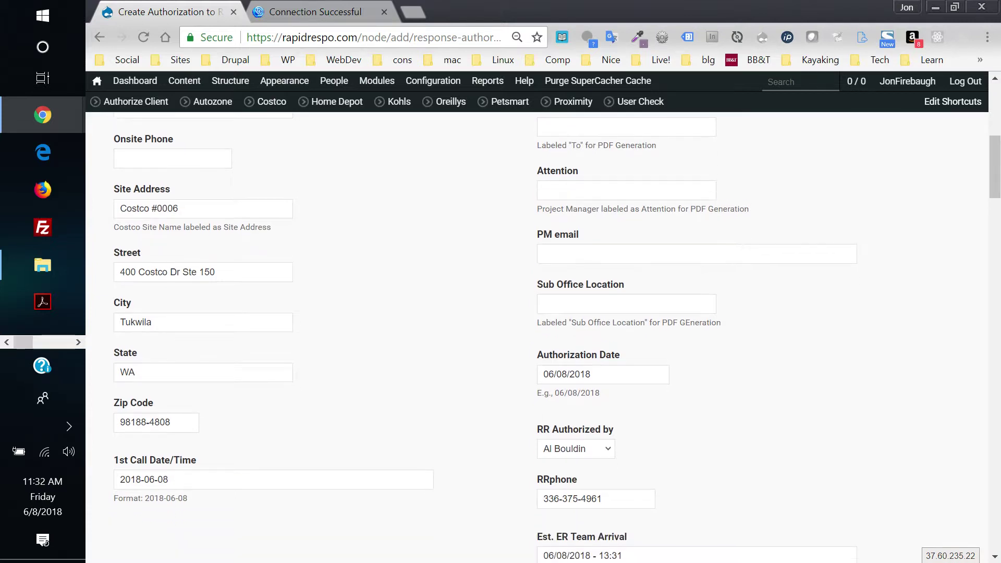
pyautogui.scroll(-2, 169, 373)
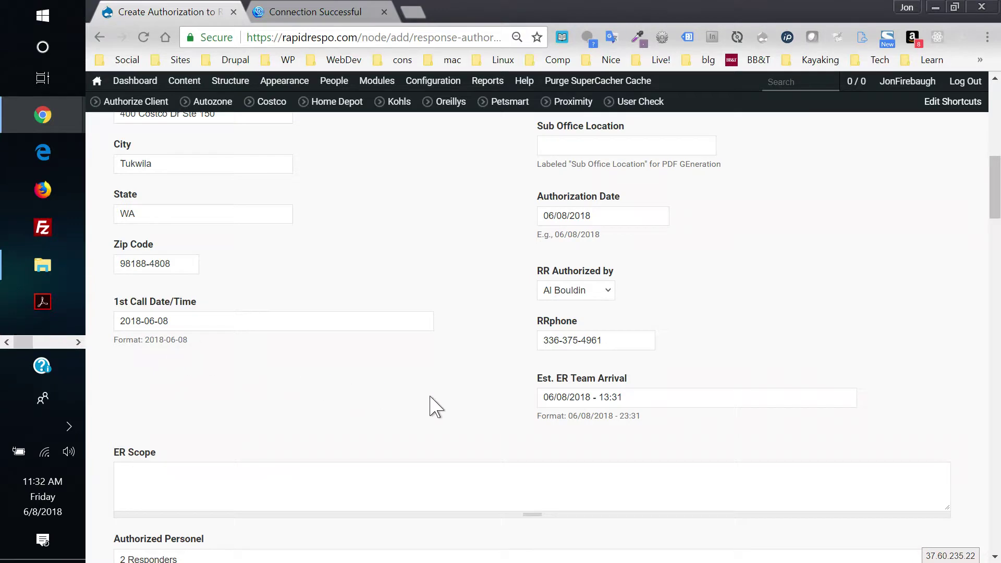
pyautogui.scroll(-1, 491, 388)
pyautogui.scroll(-6, 490, 388)
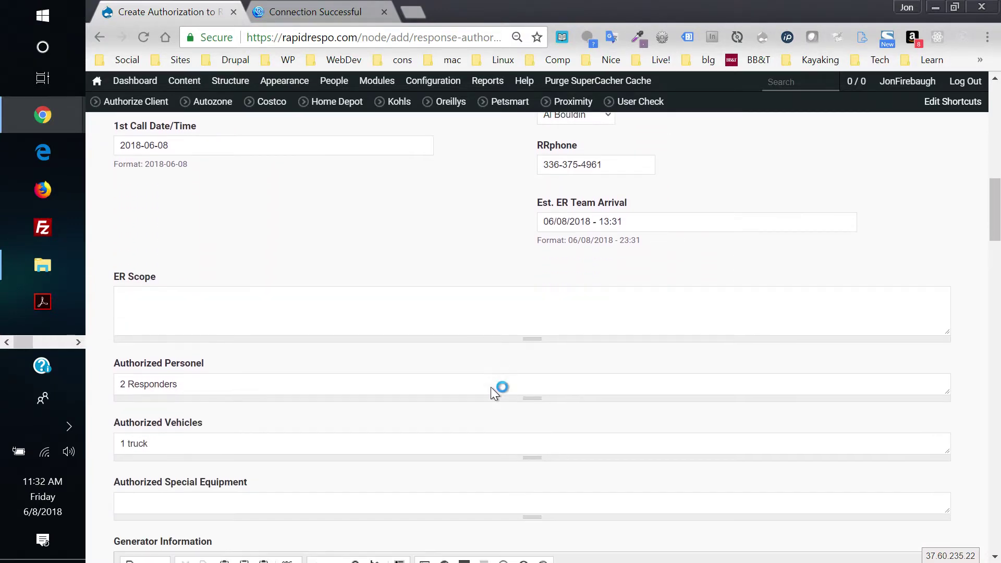
pyautogui.scroll(-10, 493, 347)
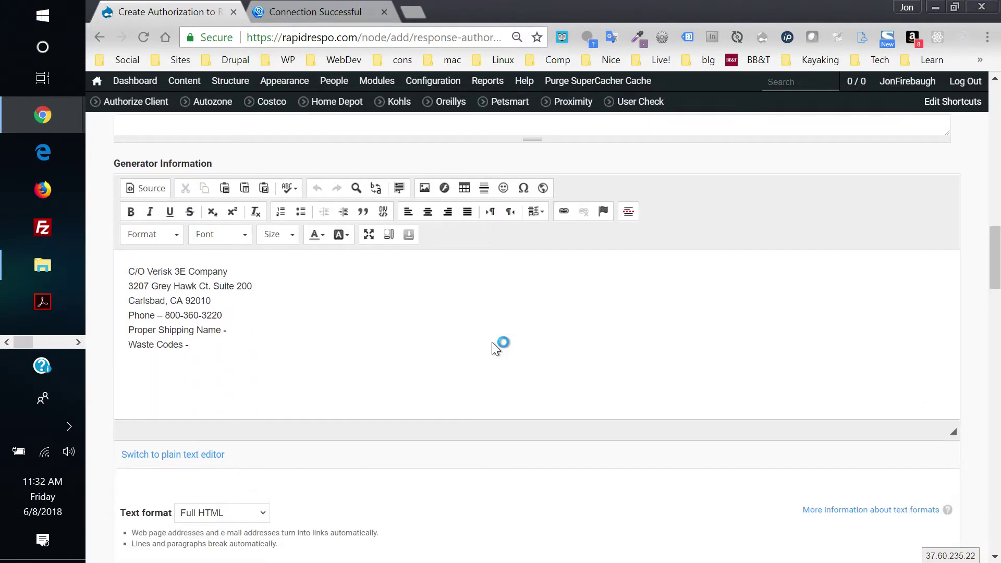
pyautogui.scroll(-10, 475, 333)
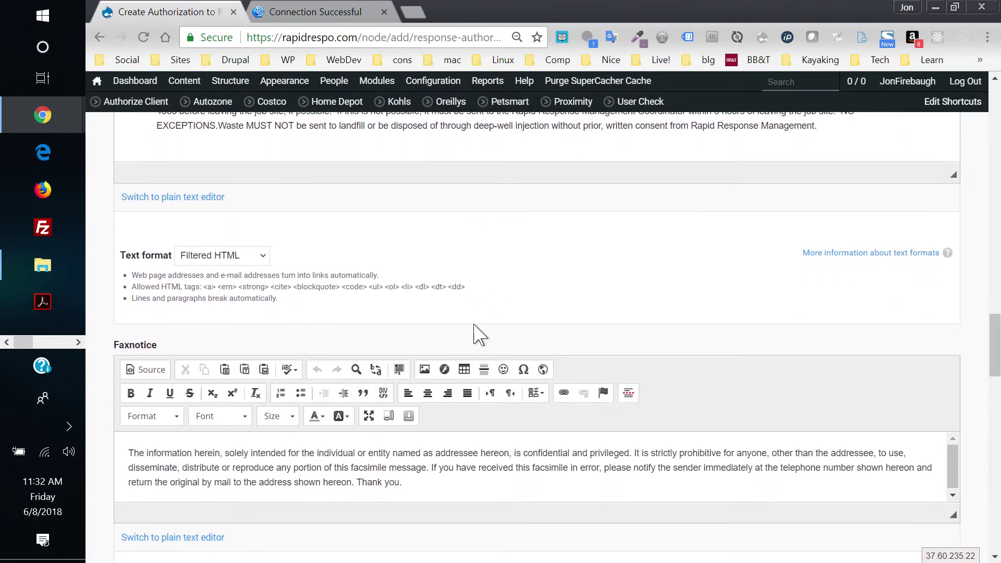
pyautogui.scroll(12, 476, 334)
pyautogui.scroll(11, 478, 339)
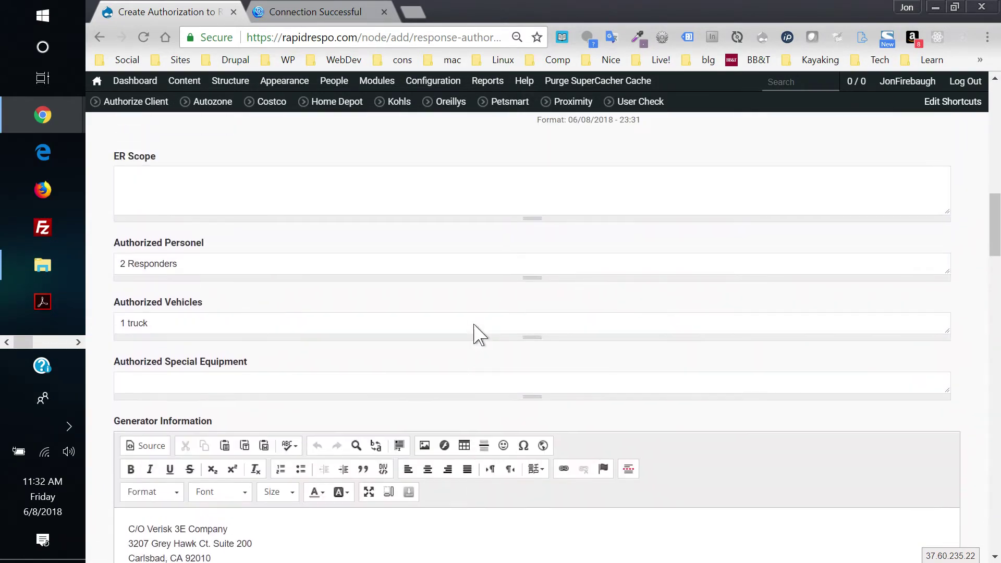
pyautogui.scroll(6, 474, 346)
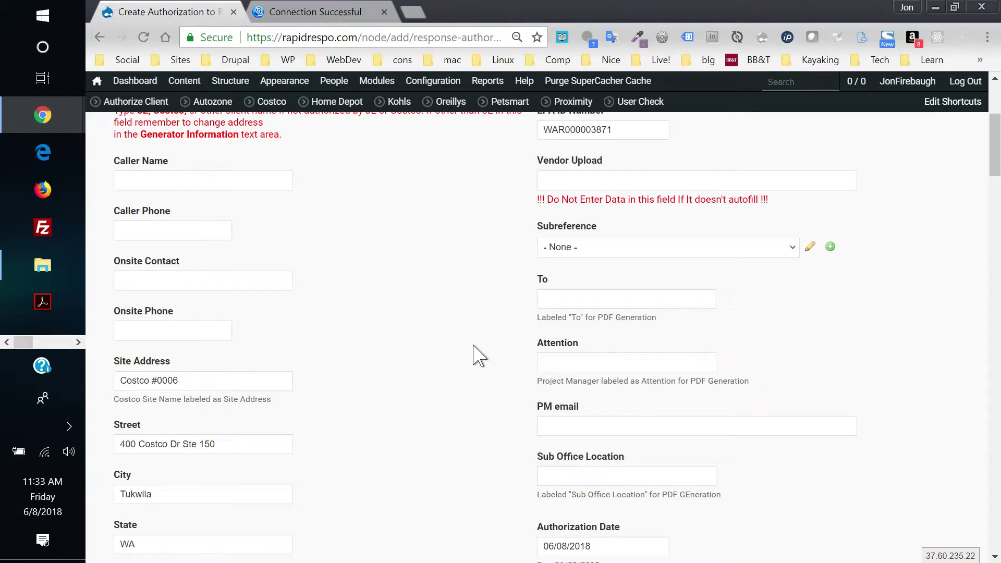
# Step: Run a proximity search for vendors within 120 miles of 27409
pyautogui.click(572, 106)
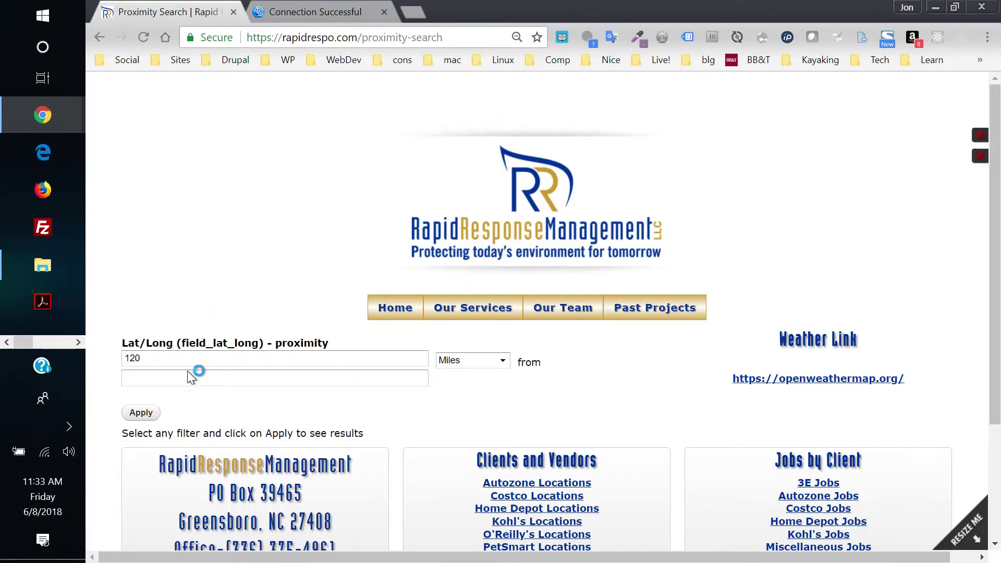
pyautogui.click(154, 381)
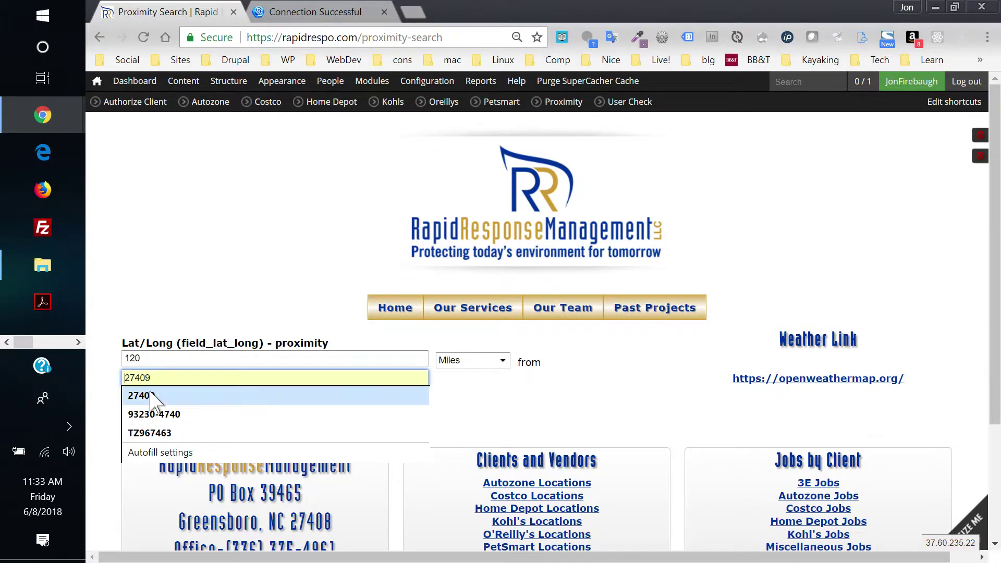
pyautogui.click(154, 399)
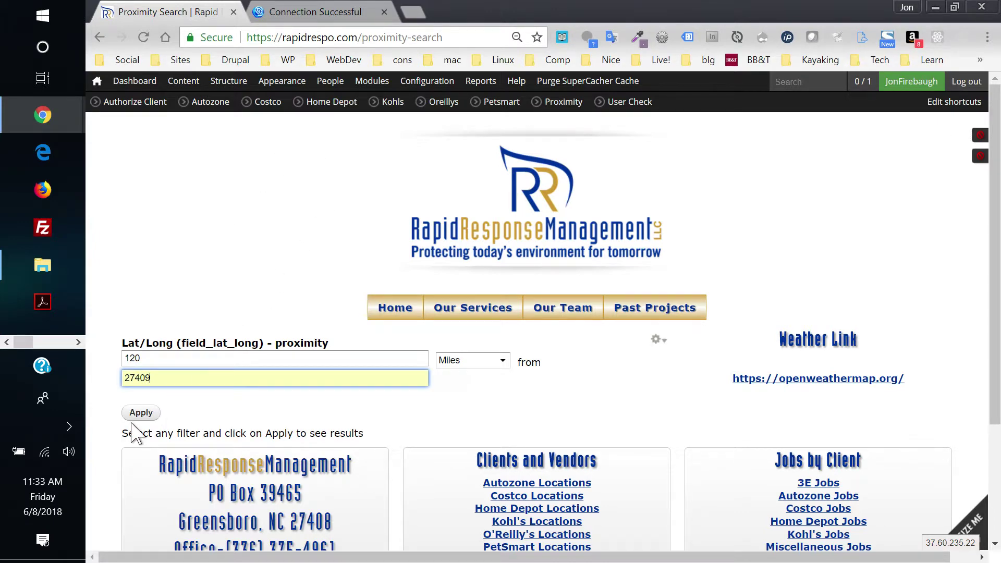
pyautogui.click(140, 413)
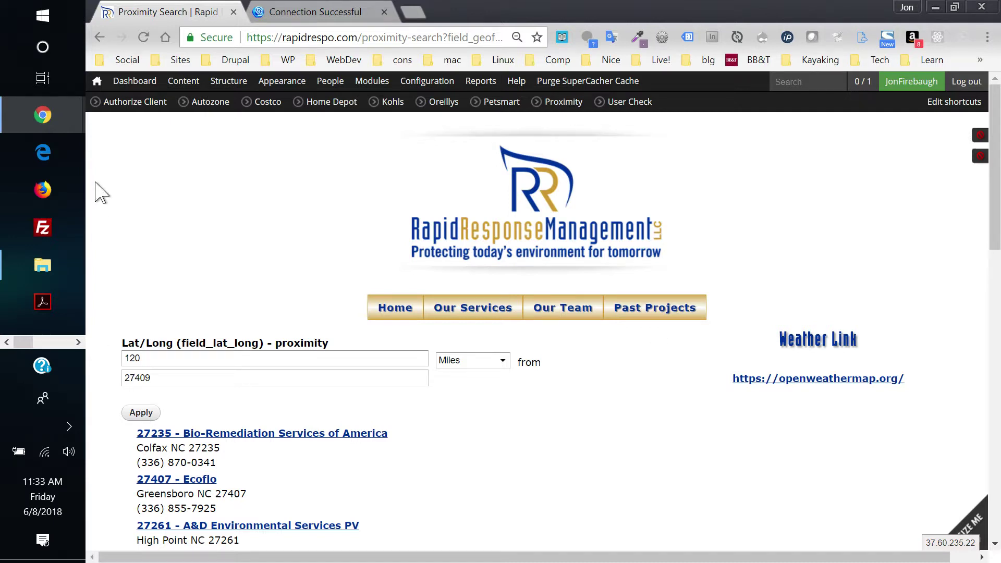
# Step: Return to the Costco authorization form, set the subreference to 01887 - Marcor Environmental, and check the related vendor fields
pyautogui.moveTo(105, 88)
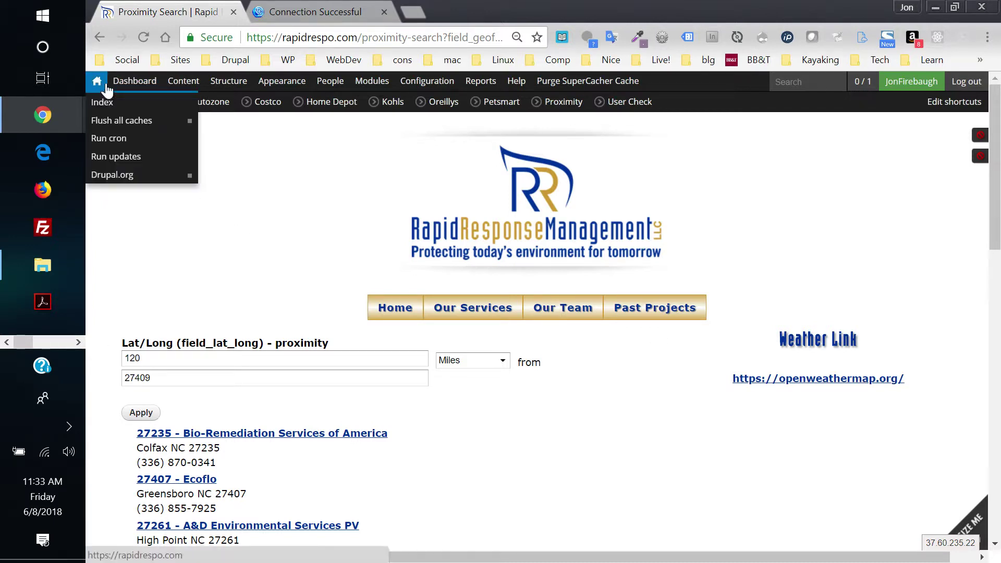
pyautogui.click(98, 38)
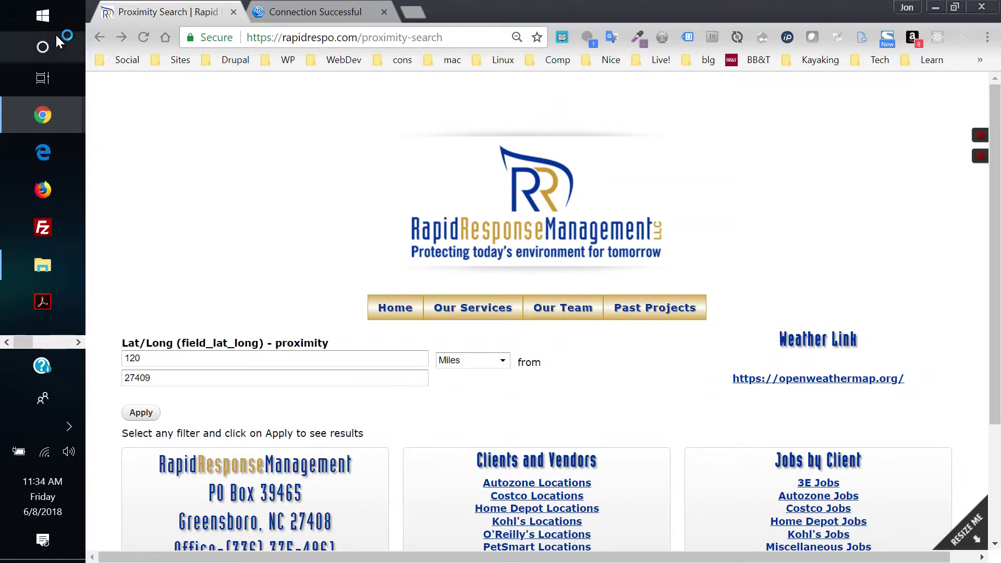
pyautogui.click(97, 38)
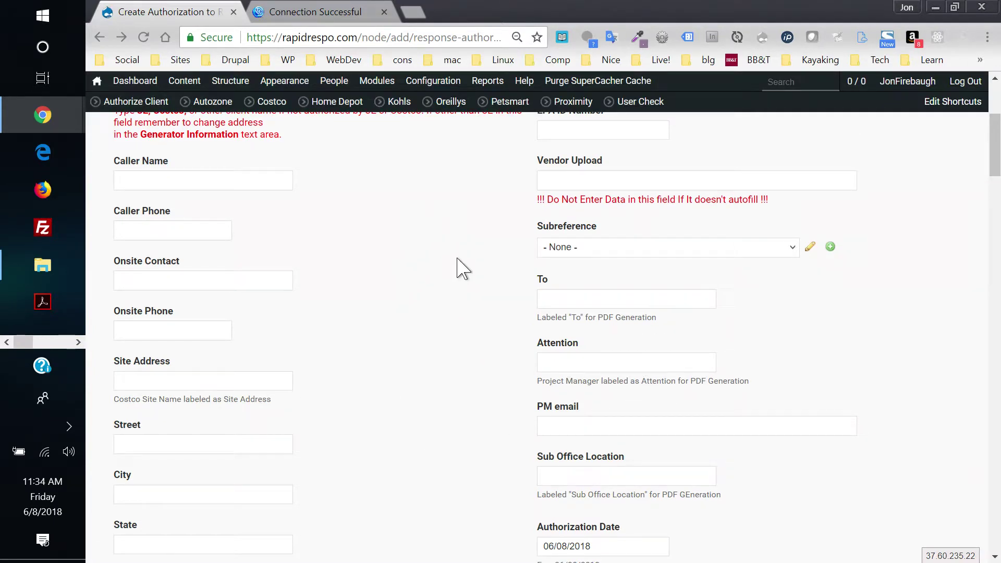
pyautogui.click(796, 248)
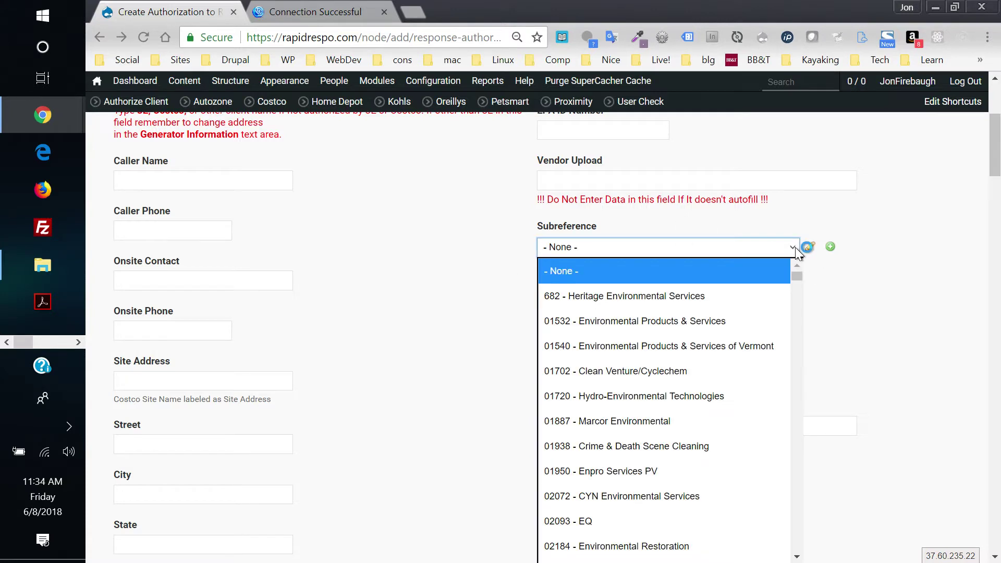
pyautogui.click(613, 423)
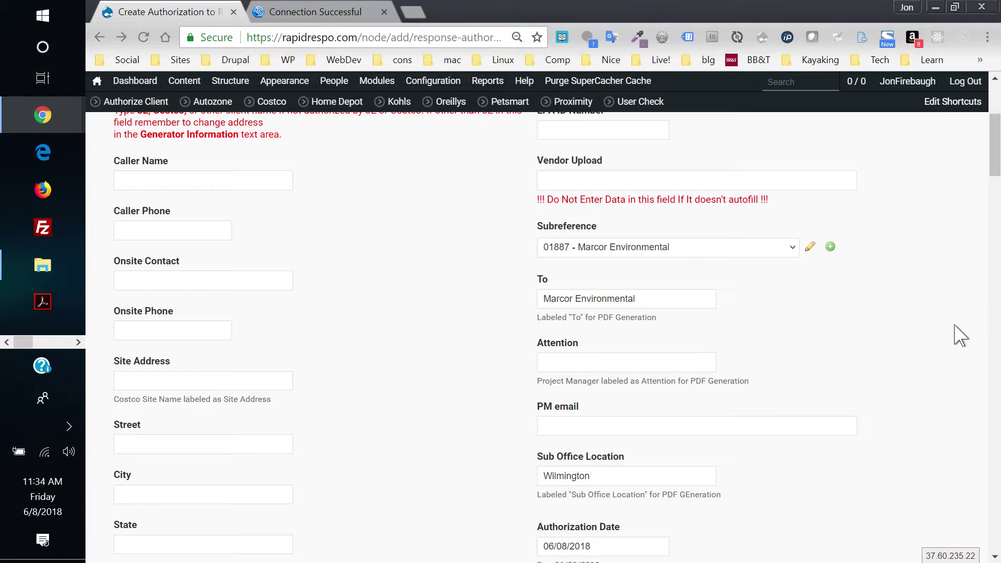
pyautogui.scroll(-2, 961, 336)
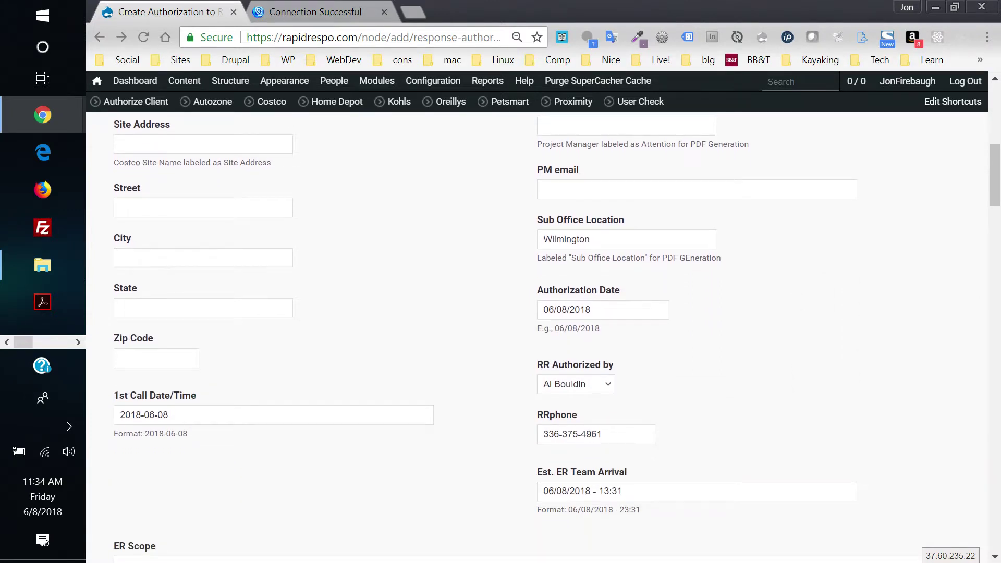
pyautogui.scroll(-3, 537, 331)
pyautogui.scroll(6, 536, 331)
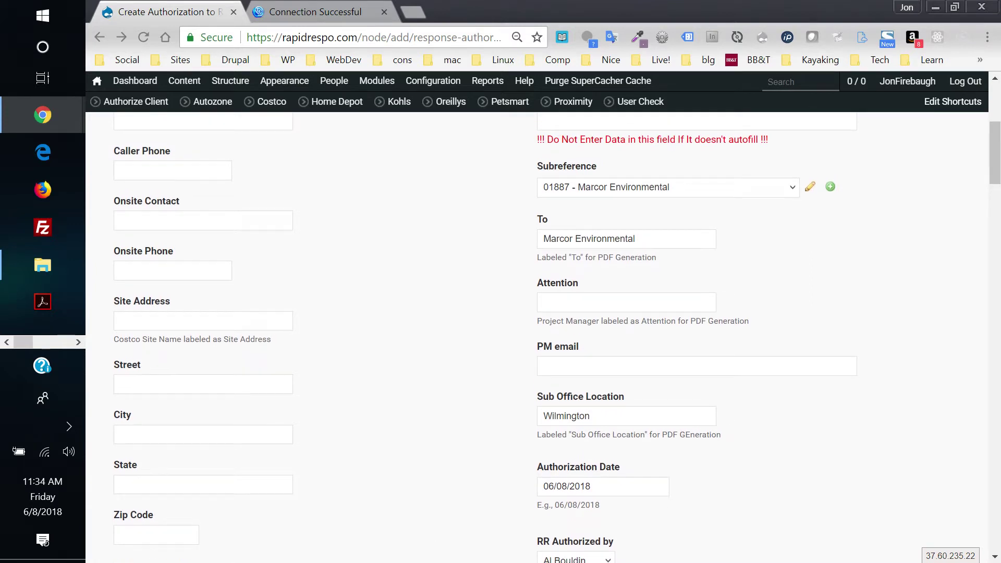
pyautogui.scroll(3, 536, 332)
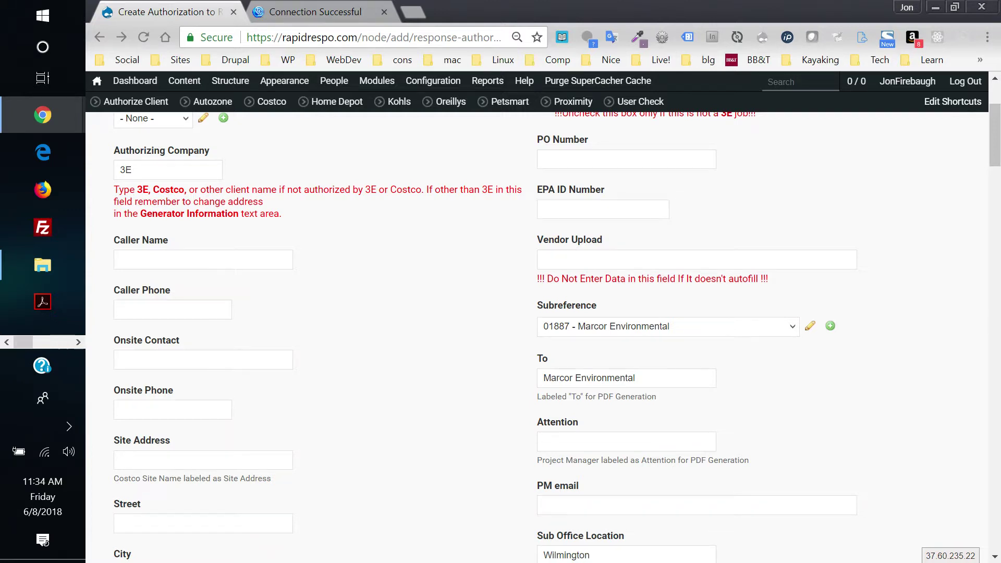
pyautogui.scroll(3, 537, 334)
pyautogui.scroll(-3, 537, 334)
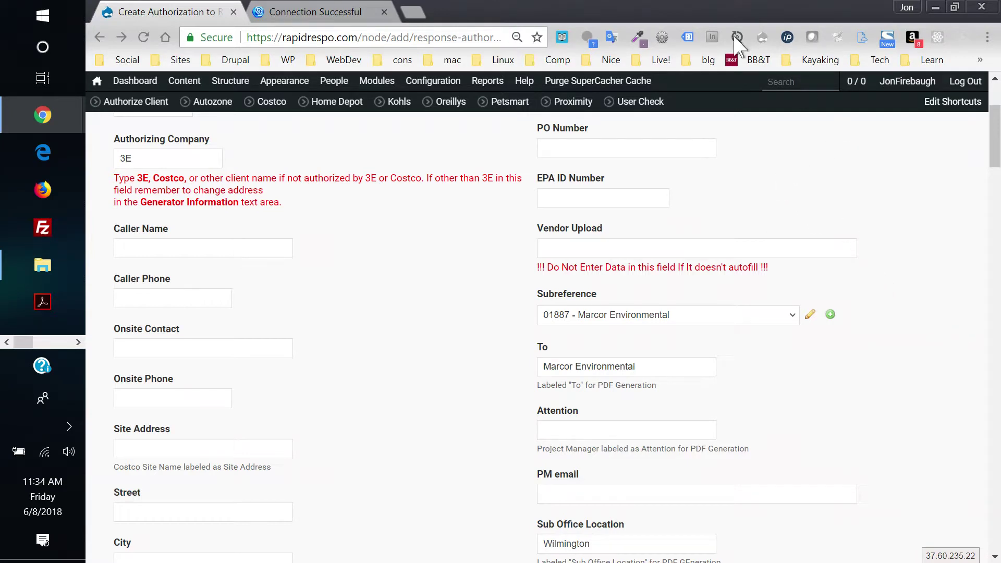
# Step: Find the Costco #0845 item of type Authorization to Respond Costco in the site's content list and open it
pyautogui.moveTo(180, 83)
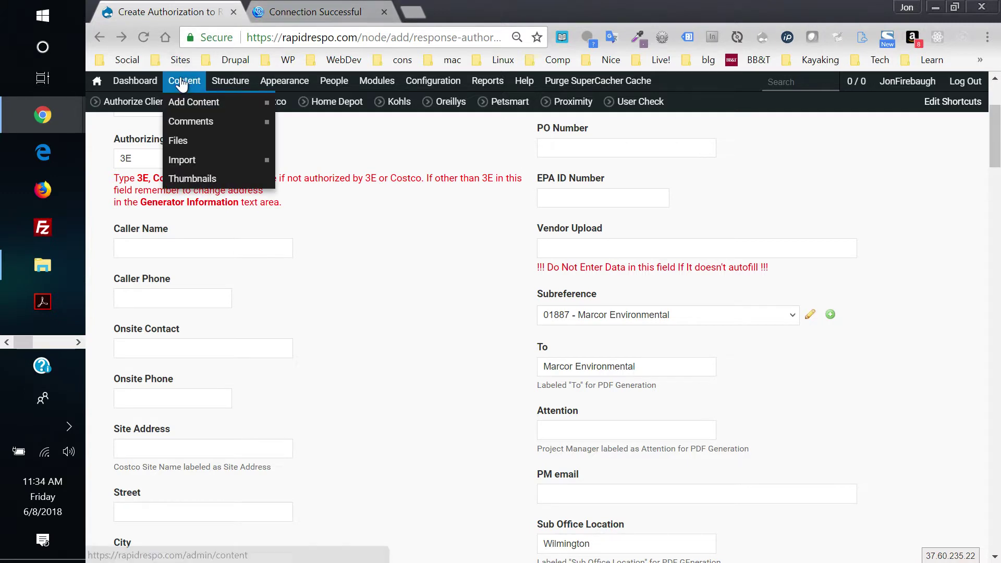
pyautogui.click(182, 84)
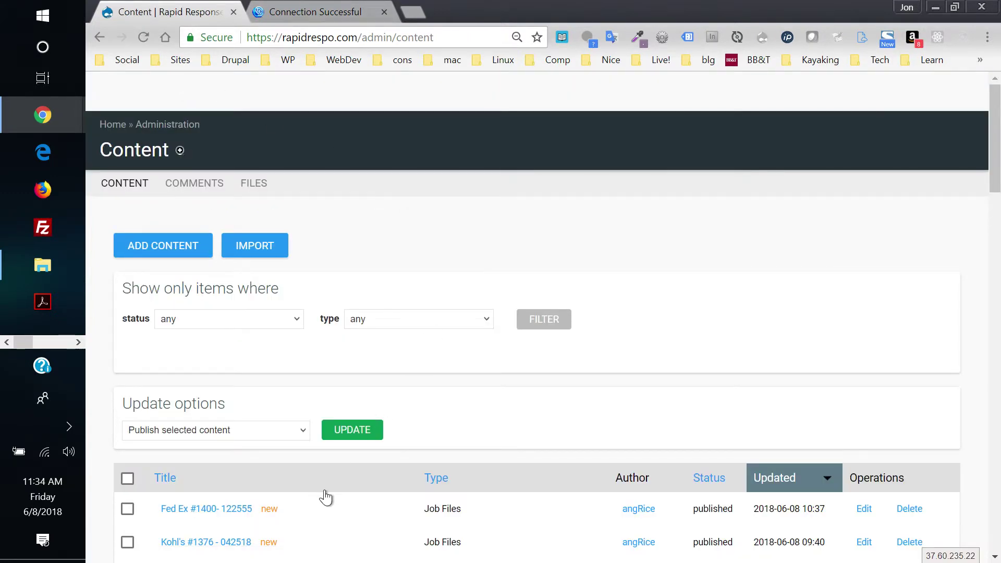
pyautogui.scroll(-4, 486, 260)
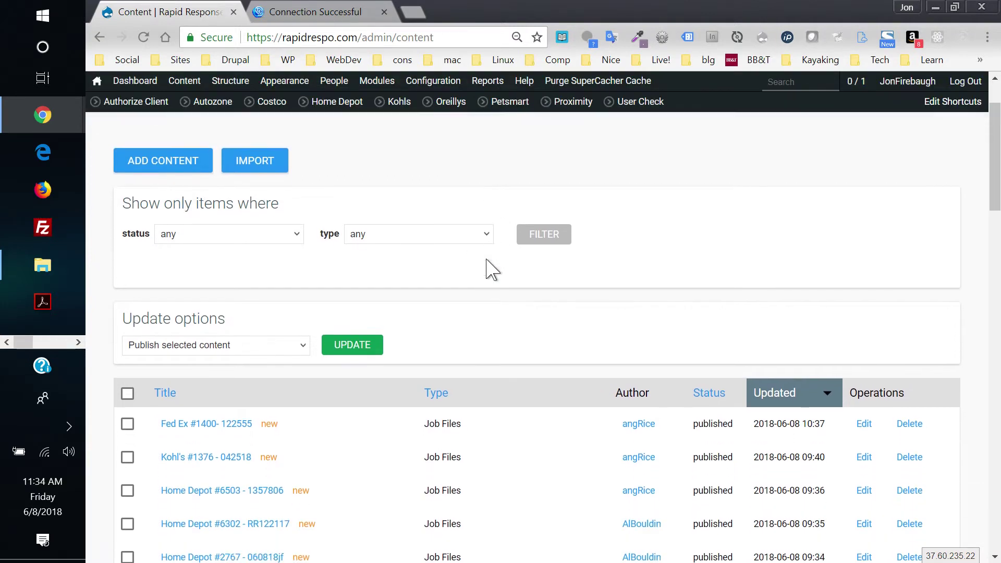
pyautogui.scroll(-4, 490, 269)
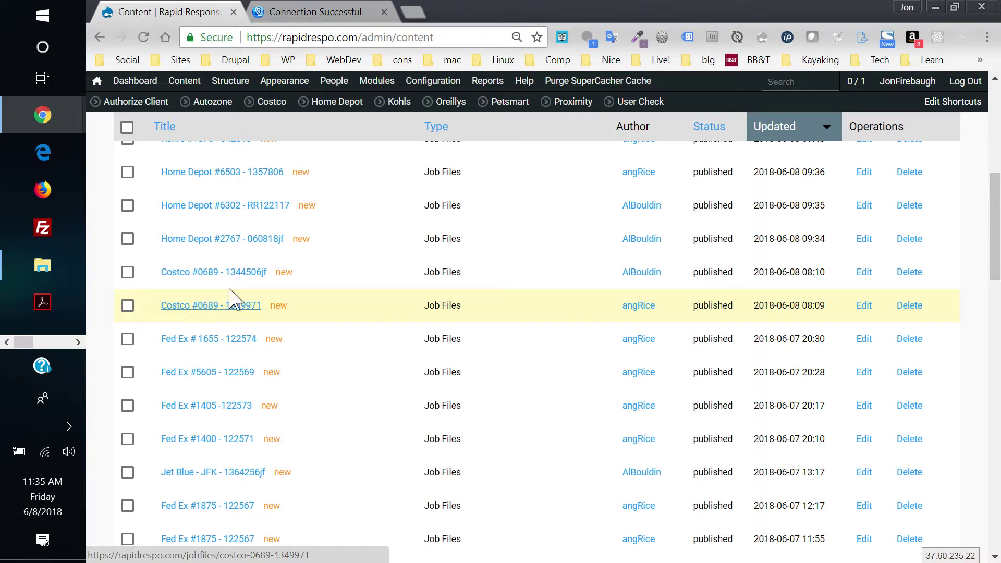
pyautogui.scroll(-1, 348, 331)
pyautogui.scroll(-7, 348, 331)
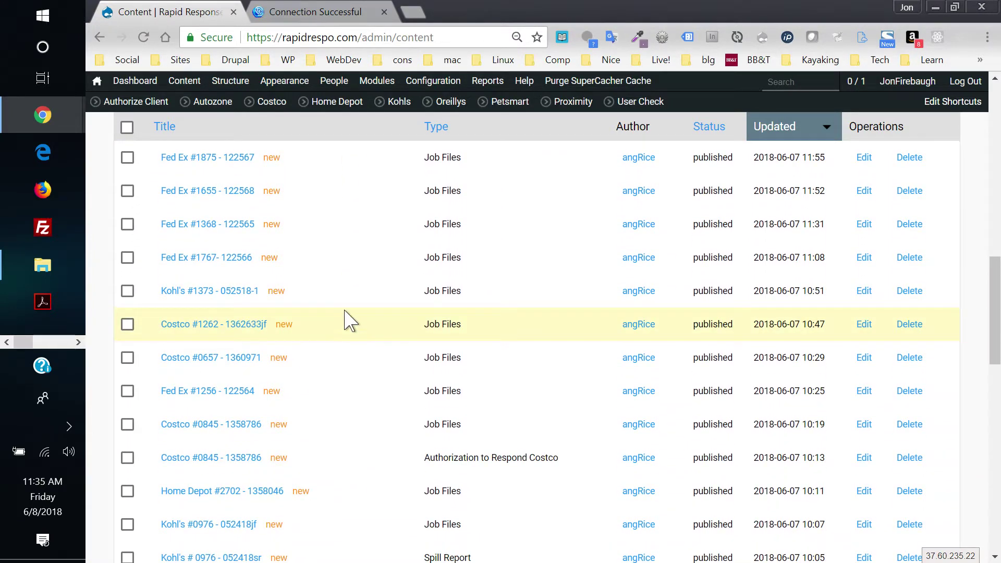
pyautogui.scroll(-3, 344, 319)
pyautogui.scroll(-1, 347, 317)
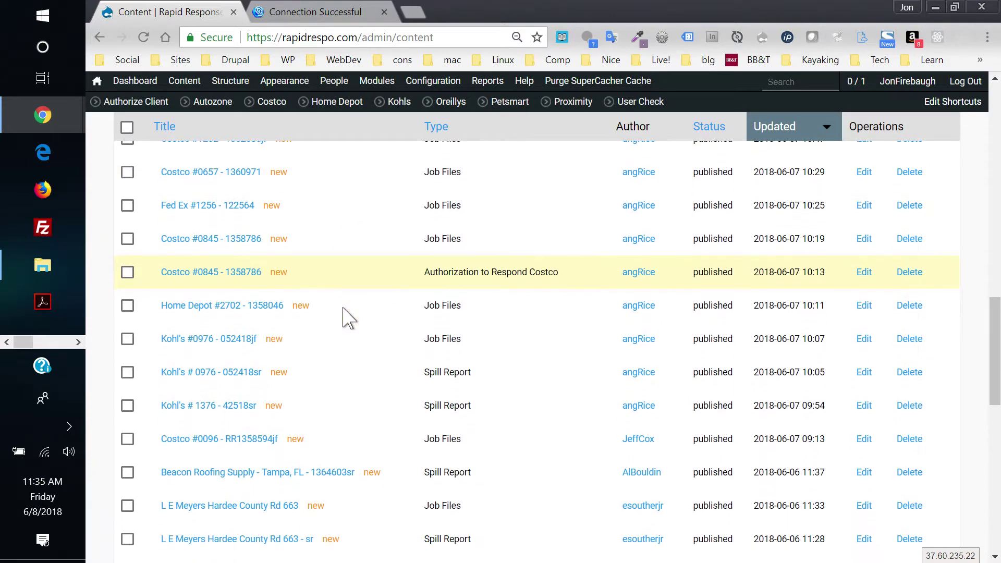
pyautogui.click(168, 271)
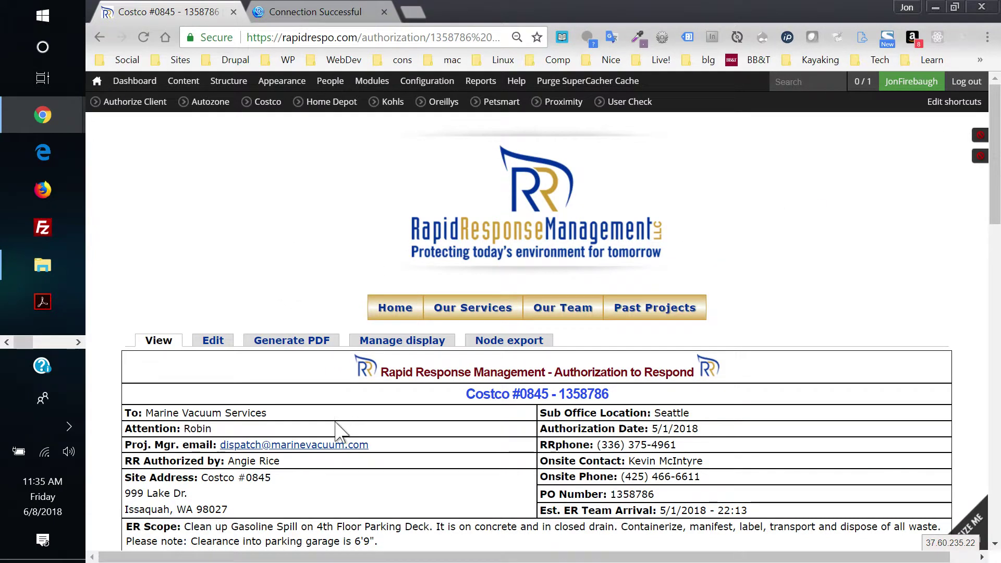
# Step: Generate a PDF of the Costco #0845 authorization and choose the Desktop as its save location
pyautogui.click(286, 343)
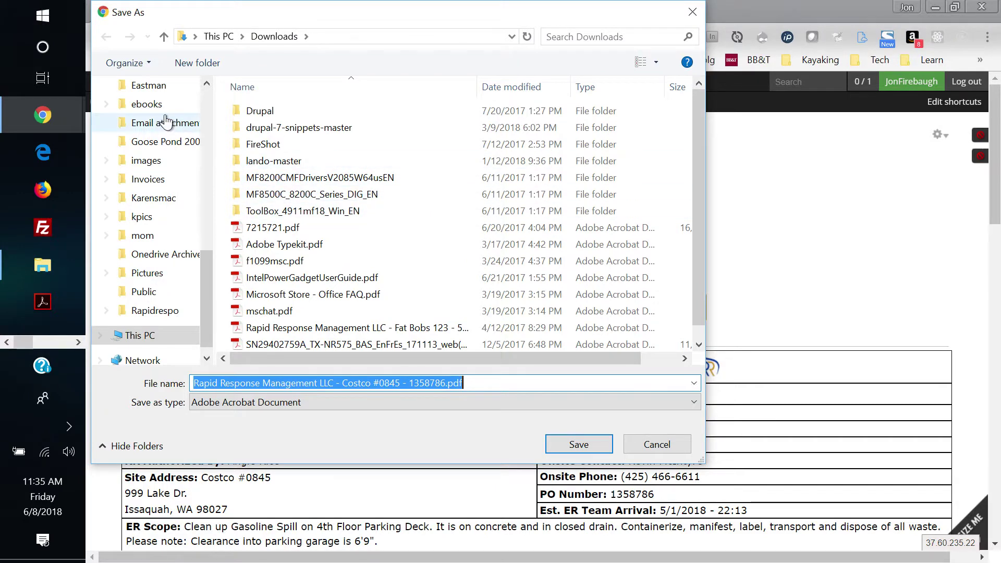
pyautogui.moveTo(209, 271); pyautogui.dragTo(148, 103)
pyautogui.click(146, 123)
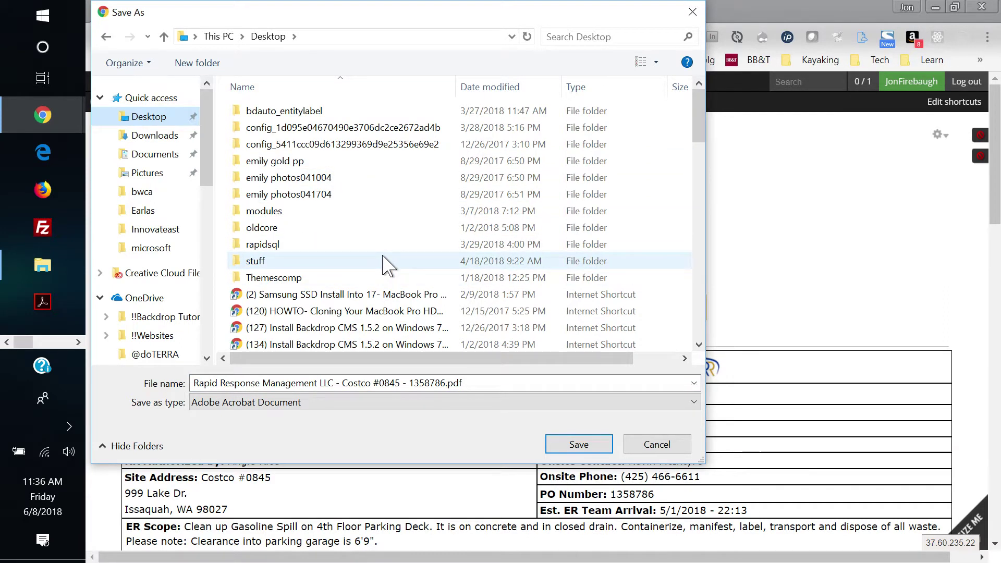
# Step: Look through the folders and files on the Desktop in the save dialog
pyautogui.click(385, 261)
pyautogui.scroll(-2, 386, 265)
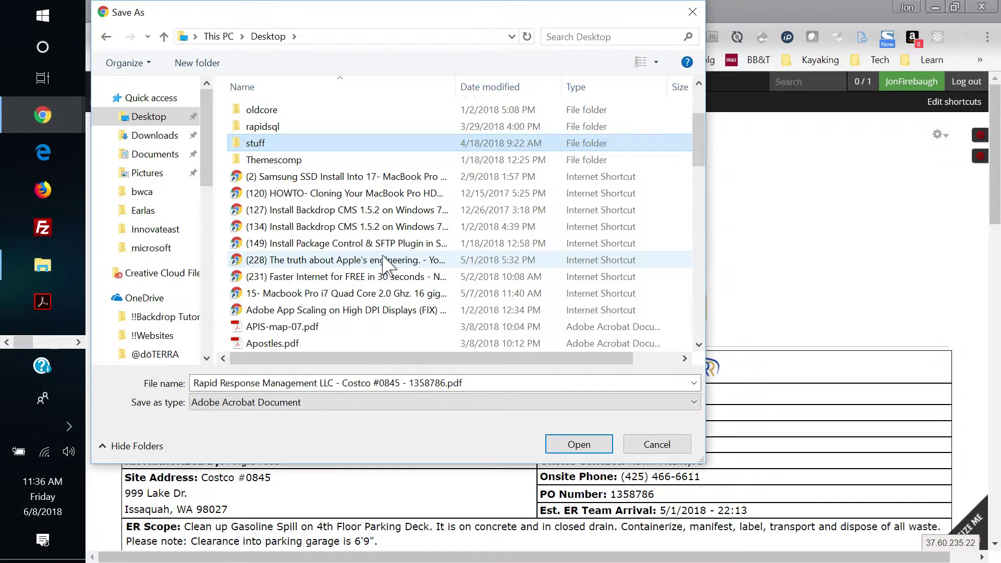
pyautogui.scroll(-3, 385, 263)
pyautogui.scroll(-2, 386, 266)
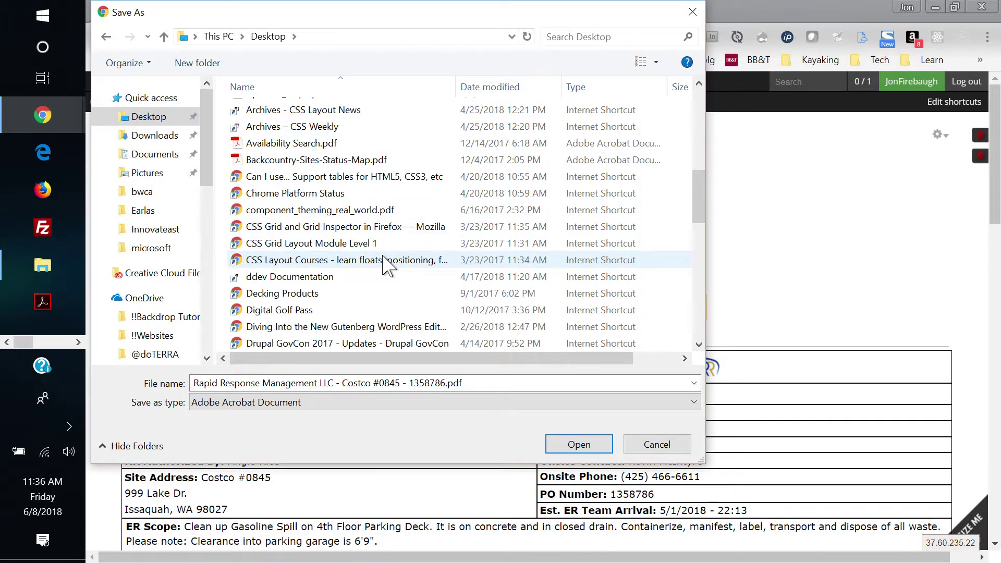
pyautogui.scroll(2, 386, 265)
pyautogui.scroll(-1, 383, 255)
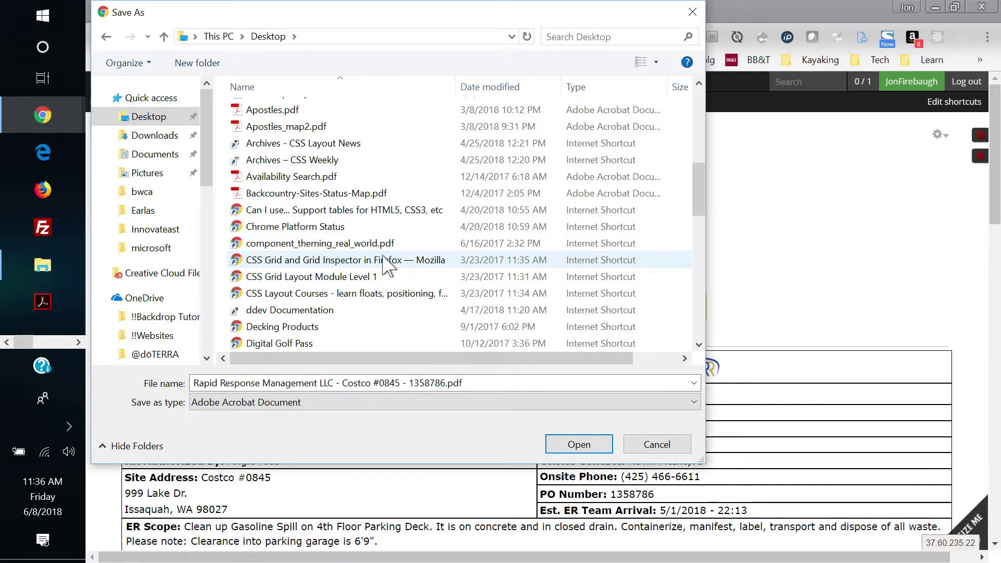
pyautogui.scroll(-3, 383, 255)
pyautogui.scroll(-3, 379, 237)
pyautogui.scroll(-5, 381, 238)
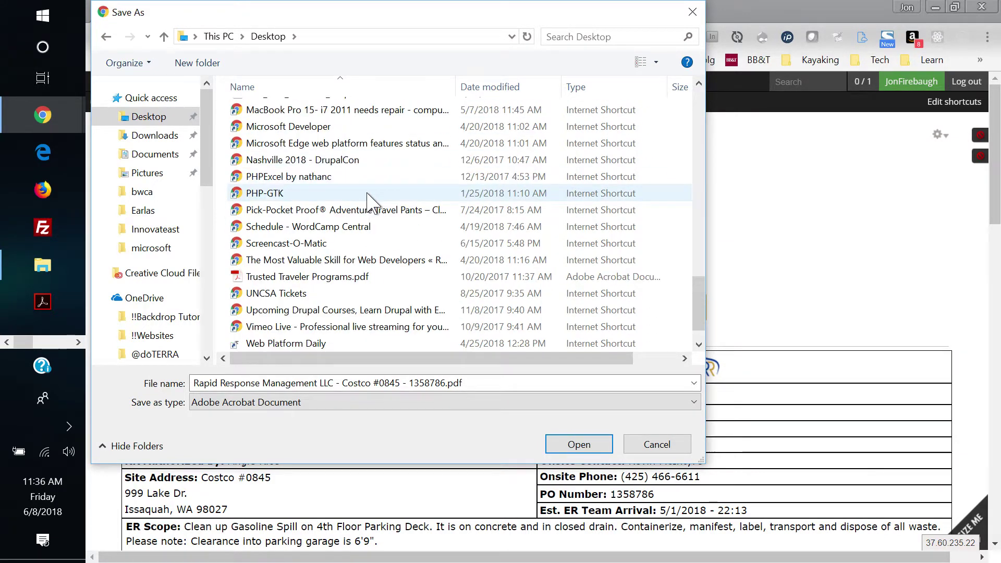
pyautogui.scroll(-1, 368, 200)
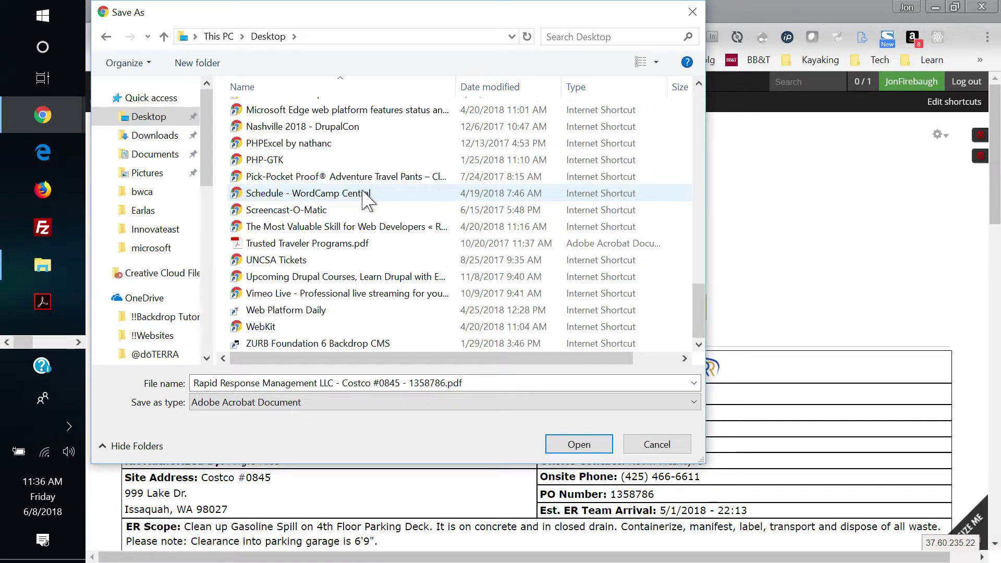
pyautogui.scroll(2, 367, 200)
pyautogui.scroll(-1, 367, 200)
pyautogui.scroll(3, 363, 191)
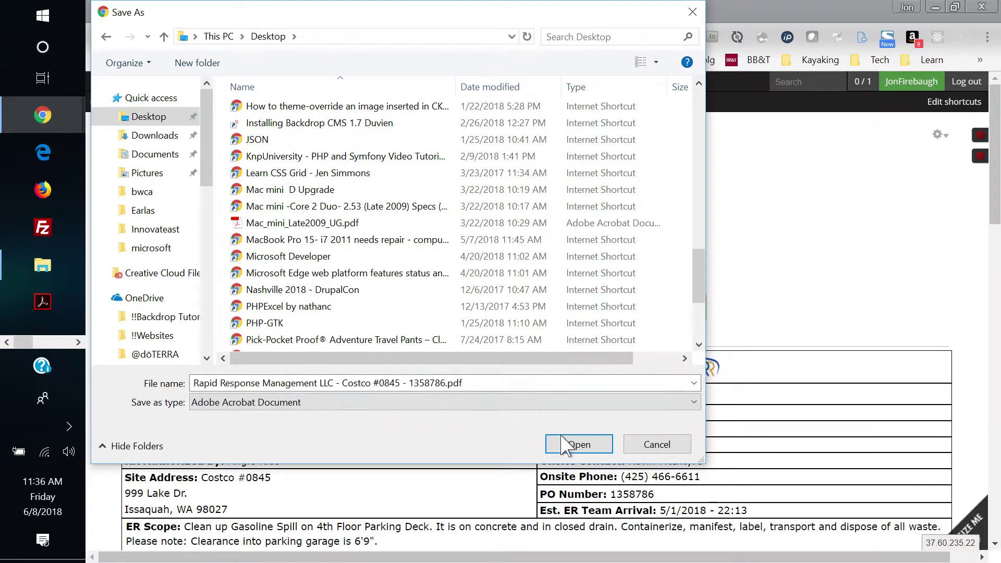
pyautogui.scroll(-2, 284, 261)
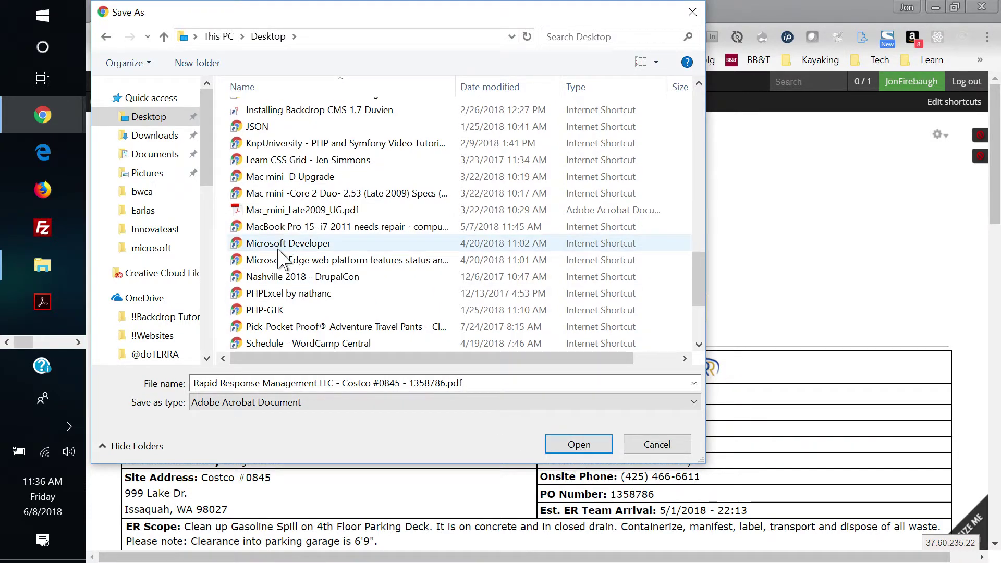
pyautogui.scroll(5, 284, 260)
pyautogui.scroll(4, 282, 258)
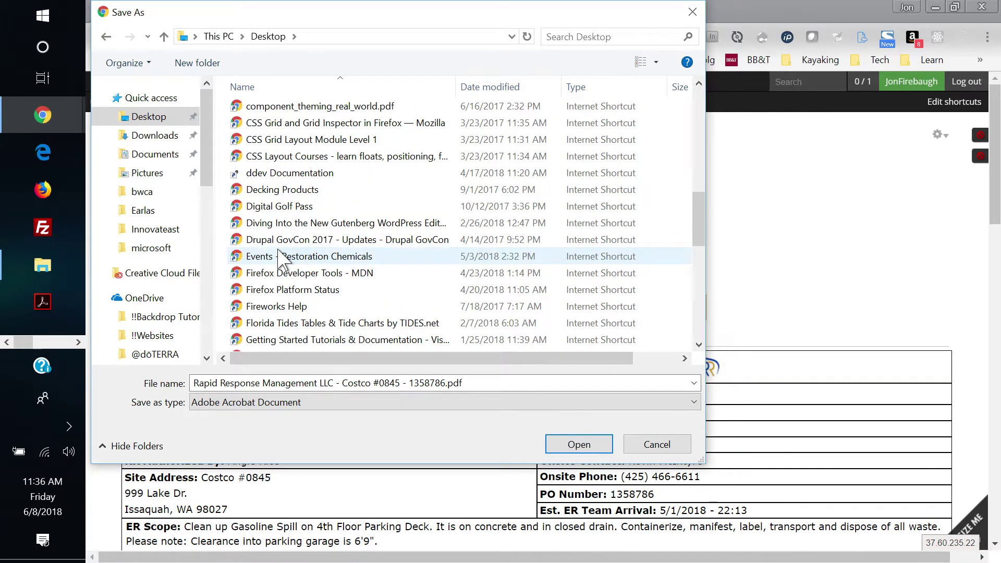
pyautogui.scroll(5, 281, 258)
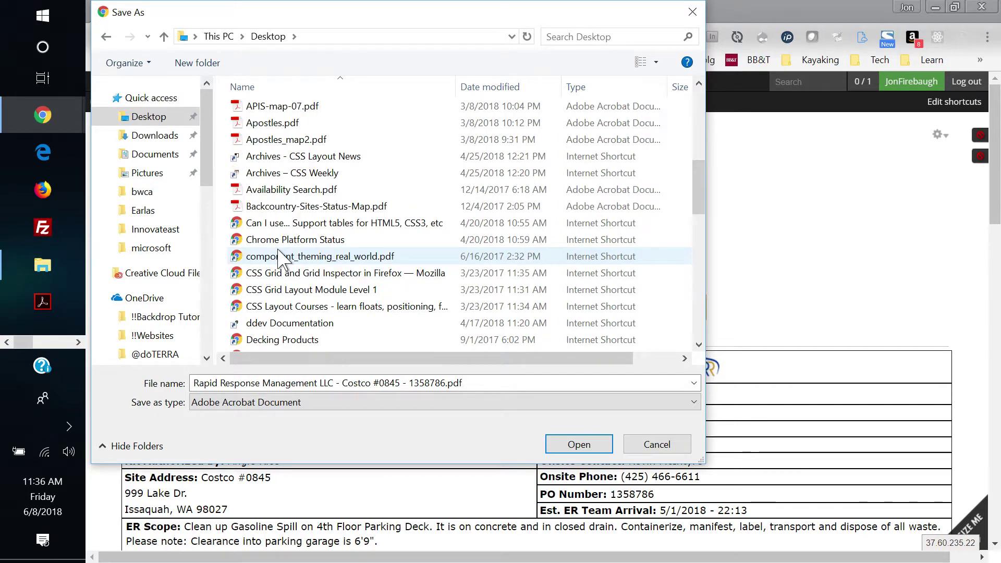
pyautogui.scroll(3, 282, 258)
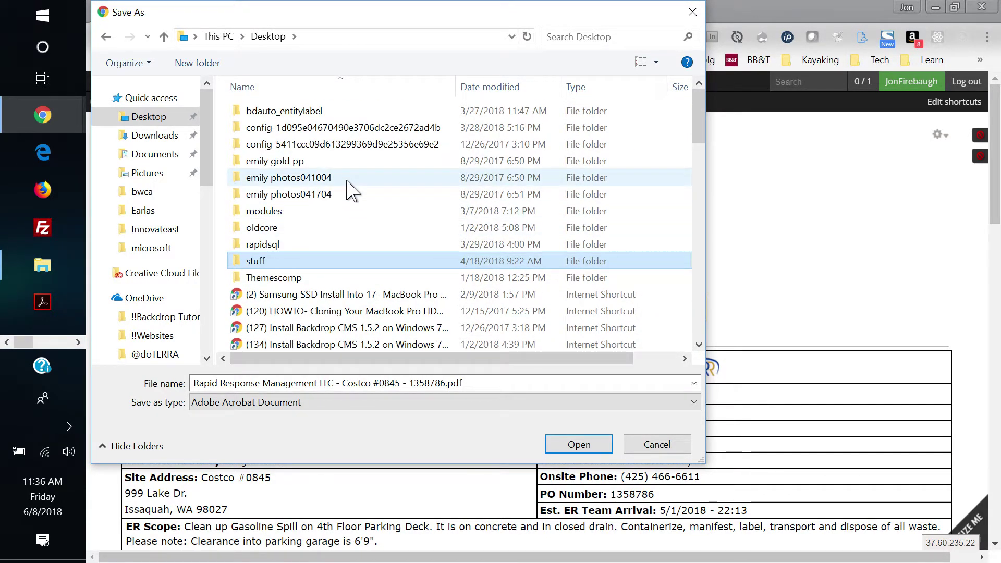
# Step: Reselect the Desktop as the save location and save the generated authorization PDF there
pyautogui.click(106, 36)
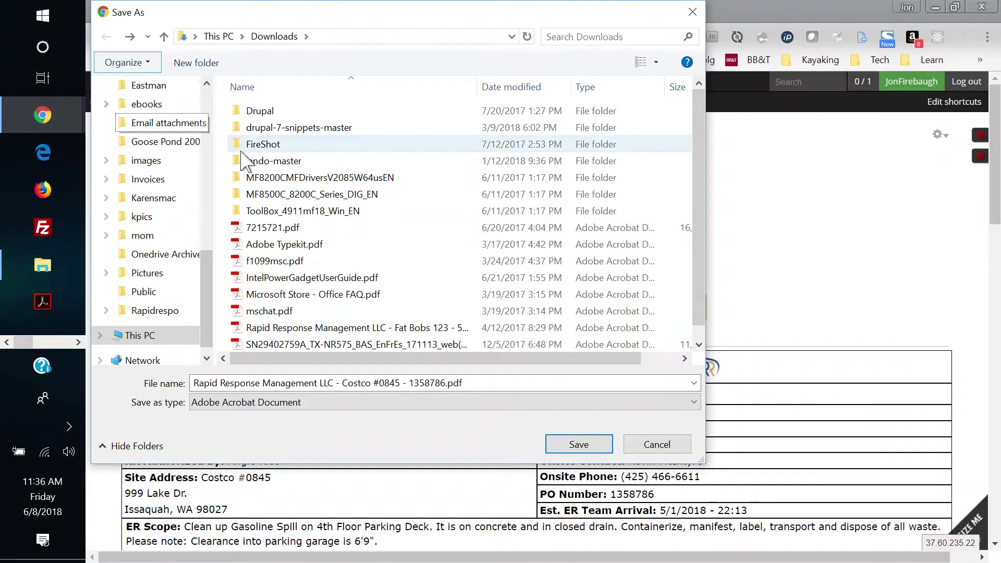
pyautogui.click(156, 141)
pyautogui.moveTo(209, 280); pyautogui.dragTo(207, 112)
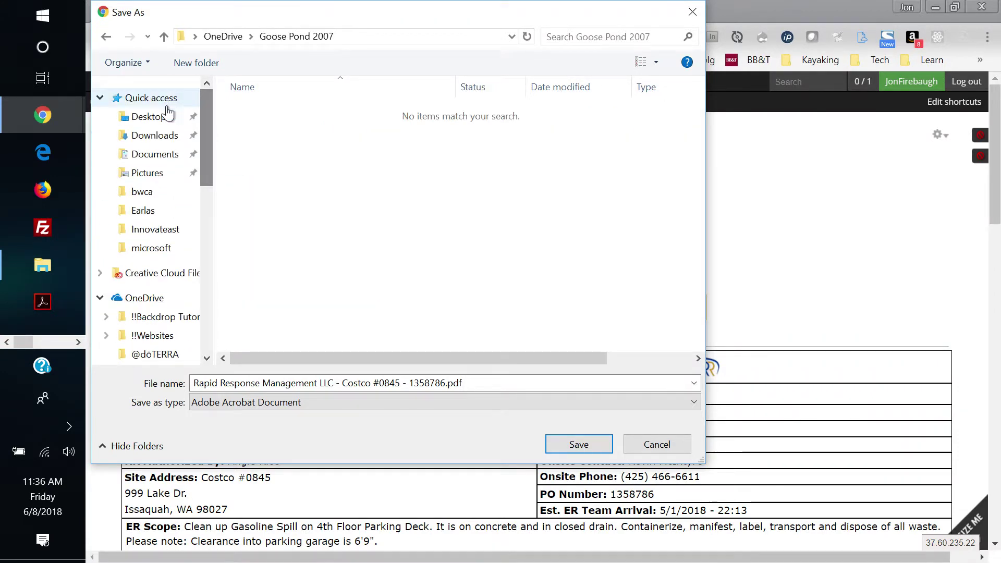
pyautogui.click(157, 118)
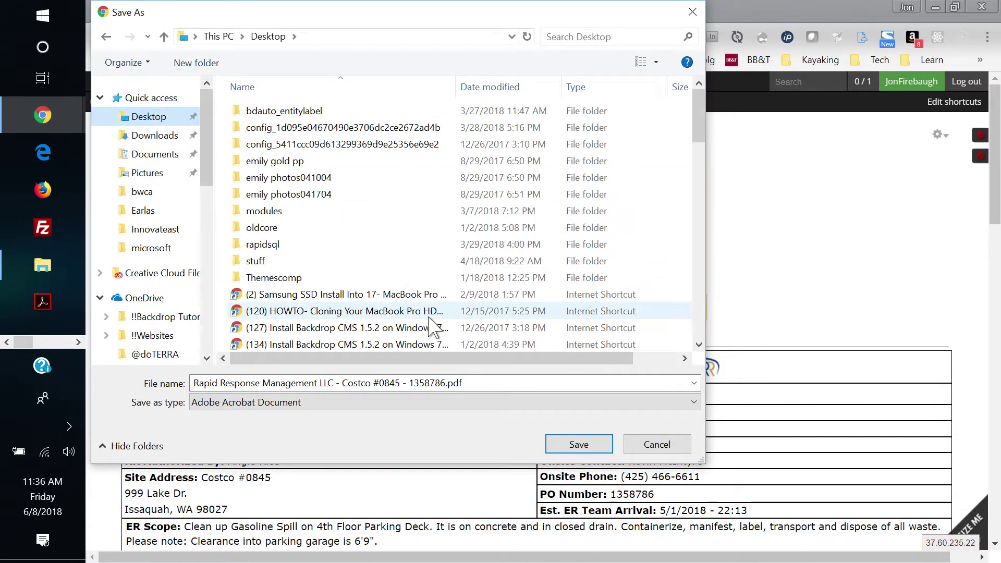
pyautogui.scroll(-12, 431, 326)
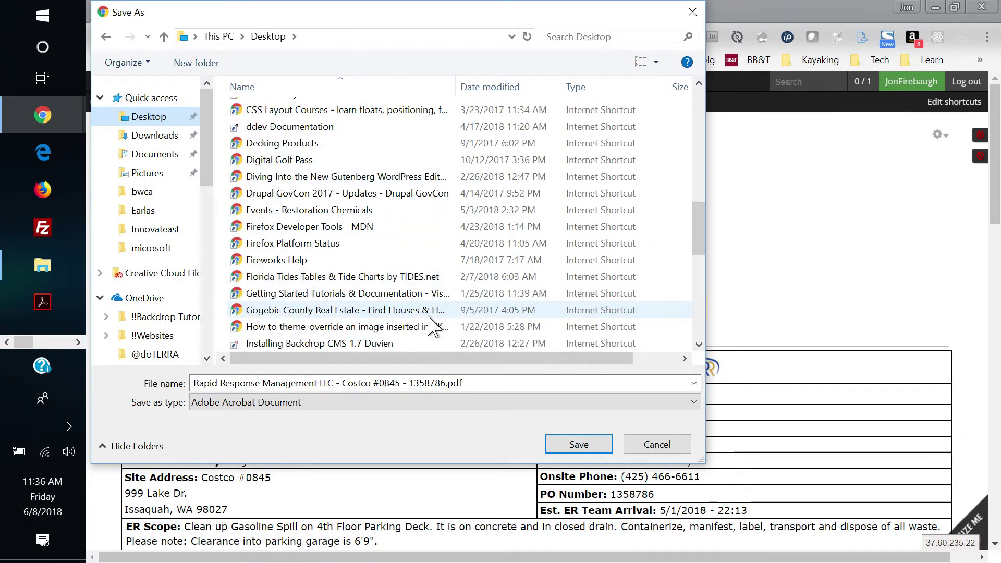
pyautogui.scroll(-5, 431, 328)
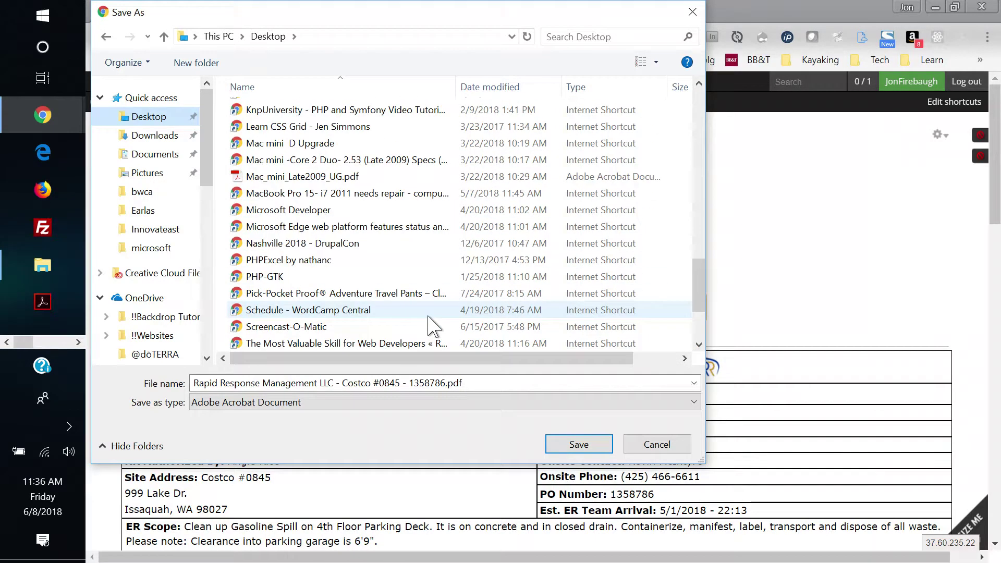
pyautogui.scroll(-2, 432, 328)
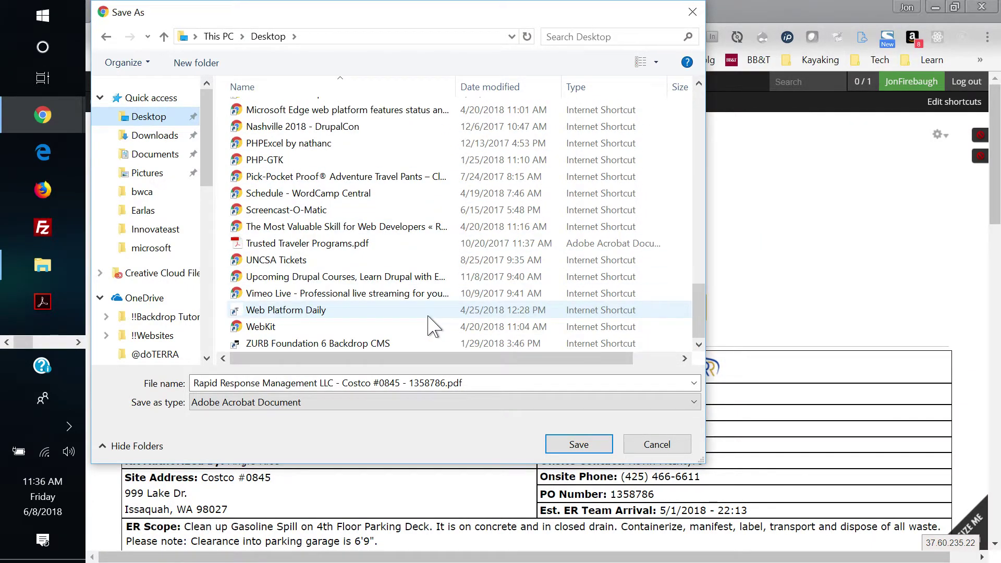
pyautogui.scroll(2, 432, 328)
pyautogui.scroll(-2, 431, 327)
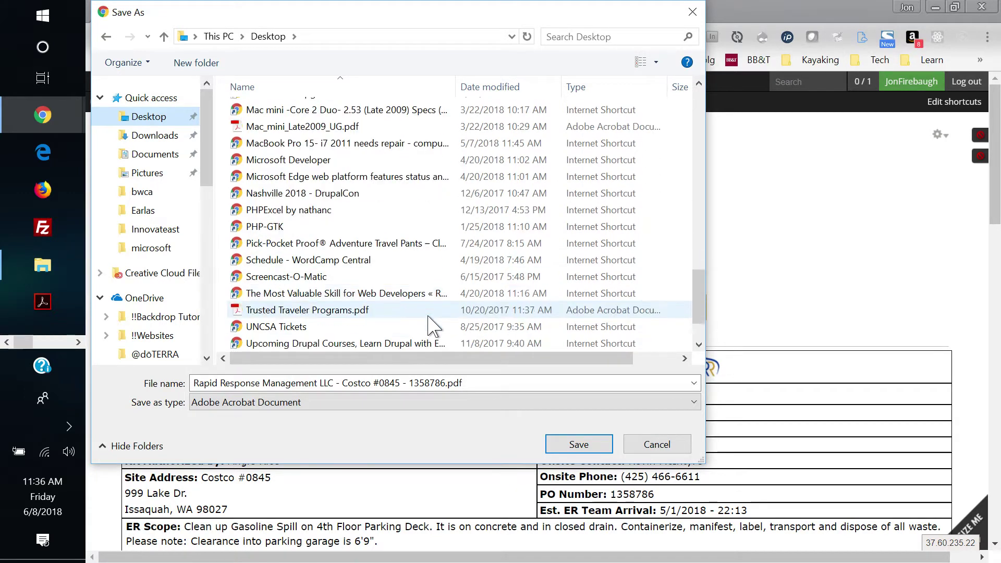
pyautogui.scroll(-1, 432, 328)
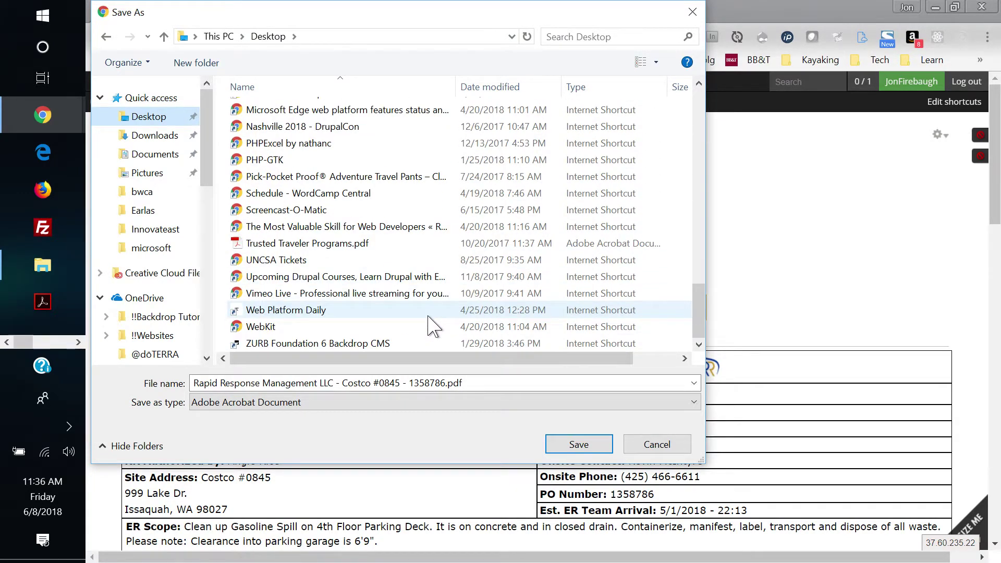
pyautogui.scroll(10, 432, 327)
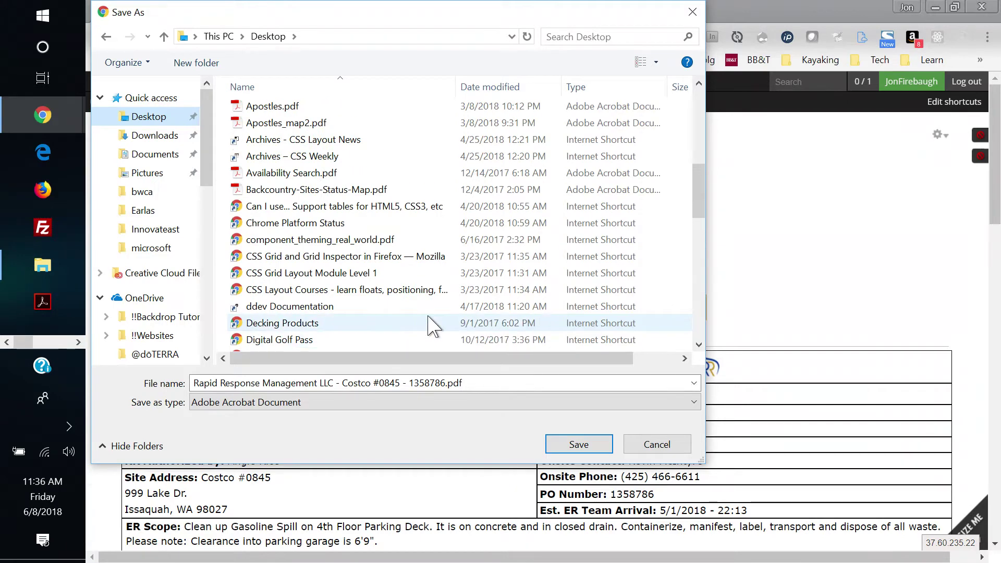
pyautogui.scroll(2, 427, 325)
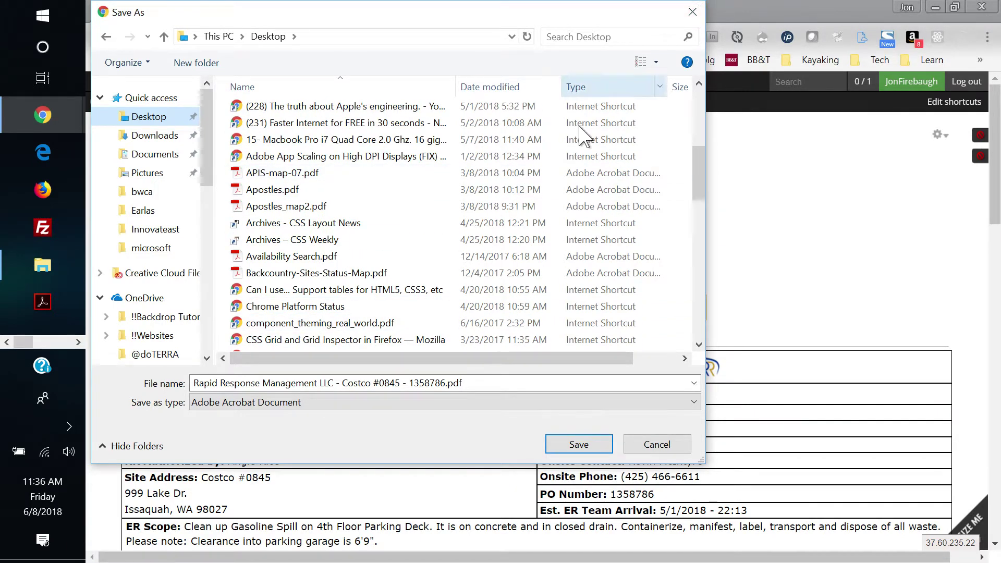
pyautogui.doubleClick(579, 443)
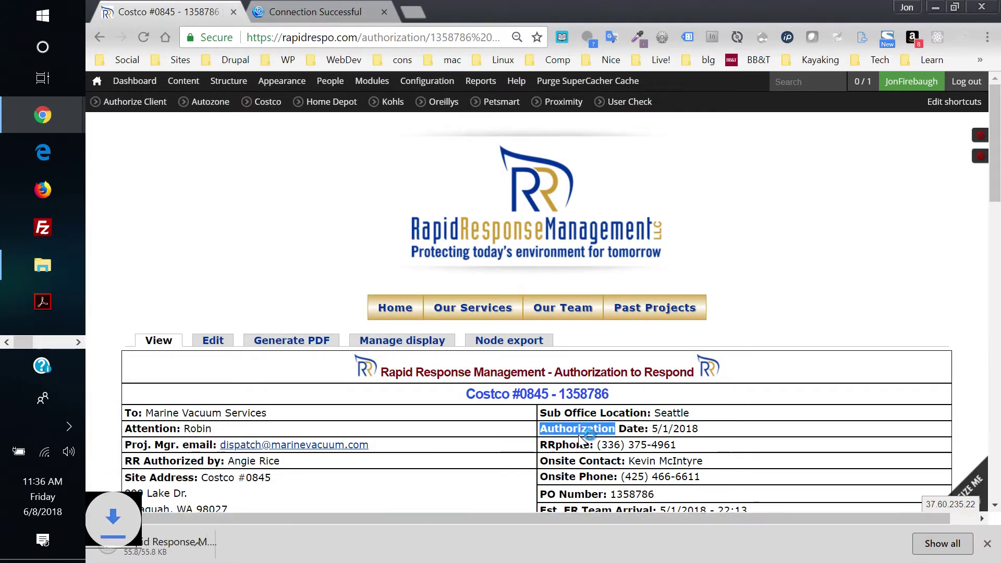
# Step: Open the saved Costco #0845 authorization PDF to review its contents, and close it
pyautogui.click(180, 552)
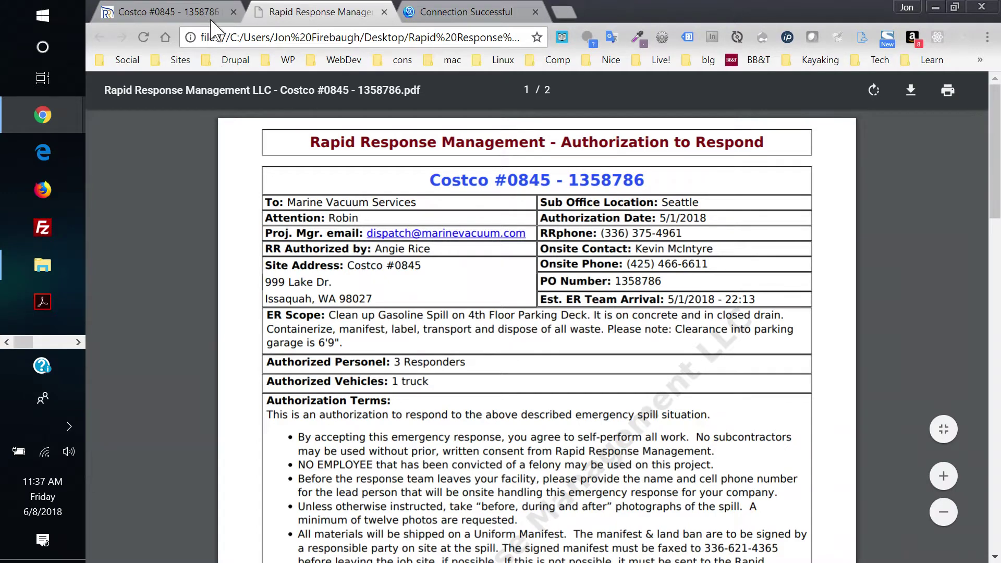
pyautogui.click(384, 11)
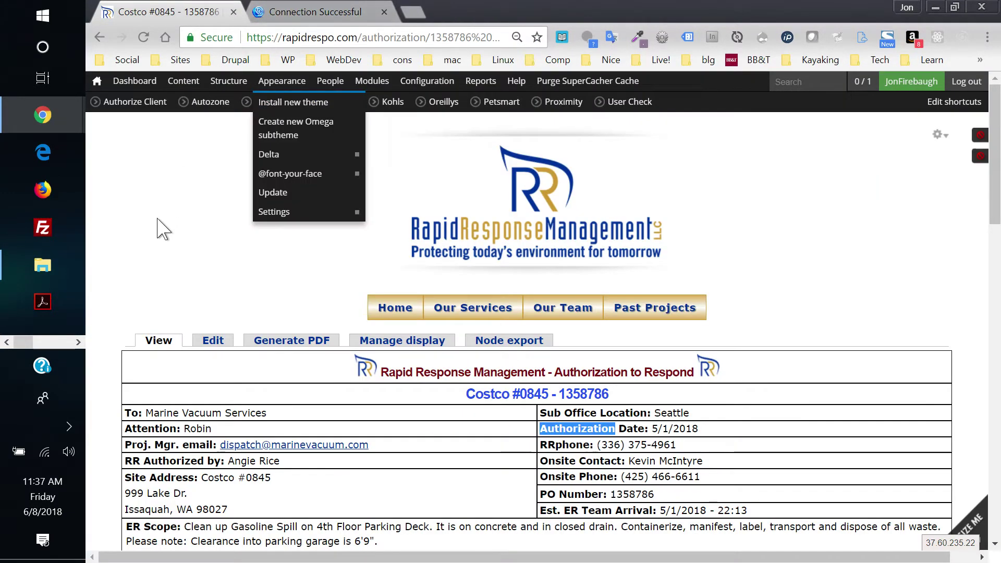
pyautogui.moveTo(220, 115)
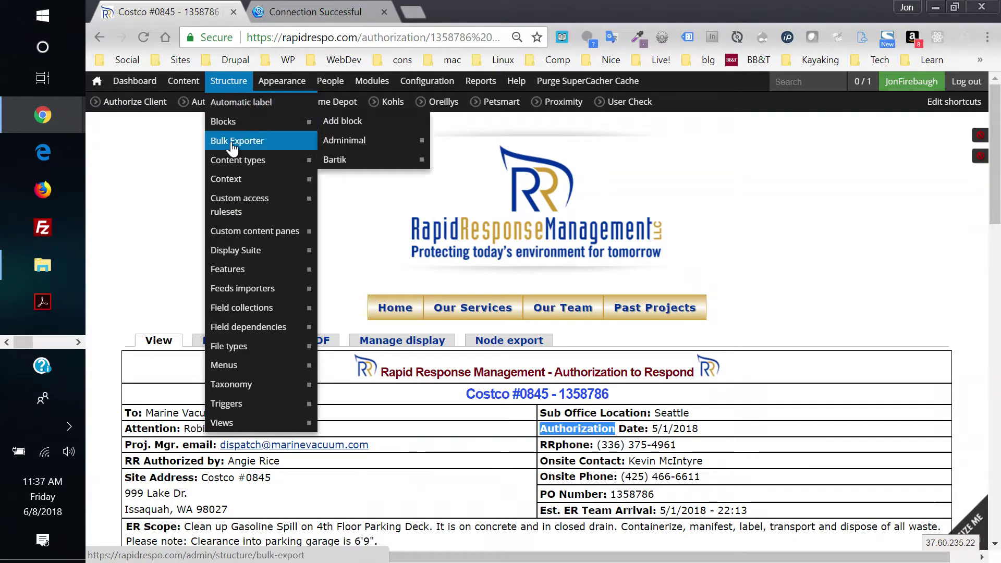
pyautogui.moveTo(259, 161)
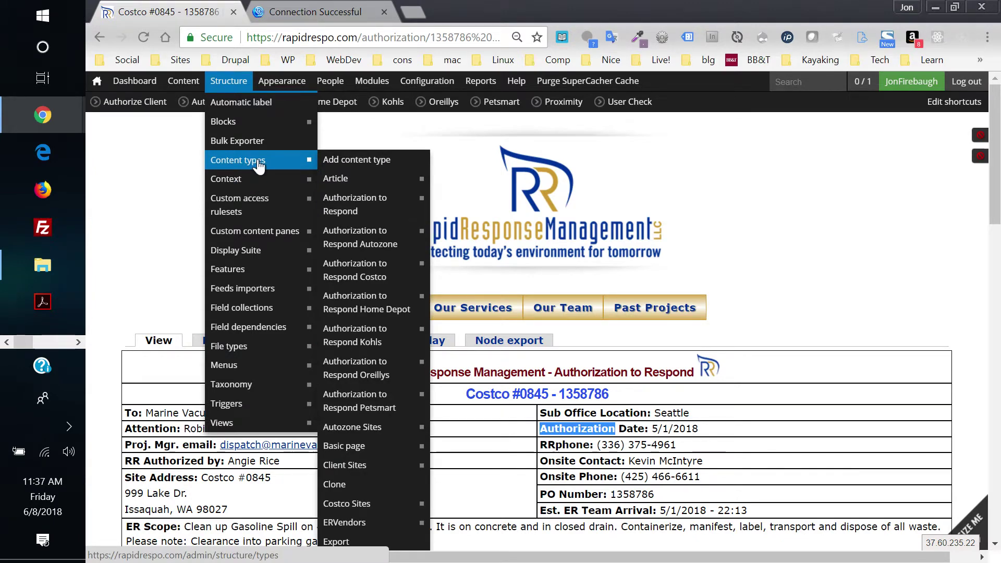
pyautogui.scroll(-3, 259, 164)
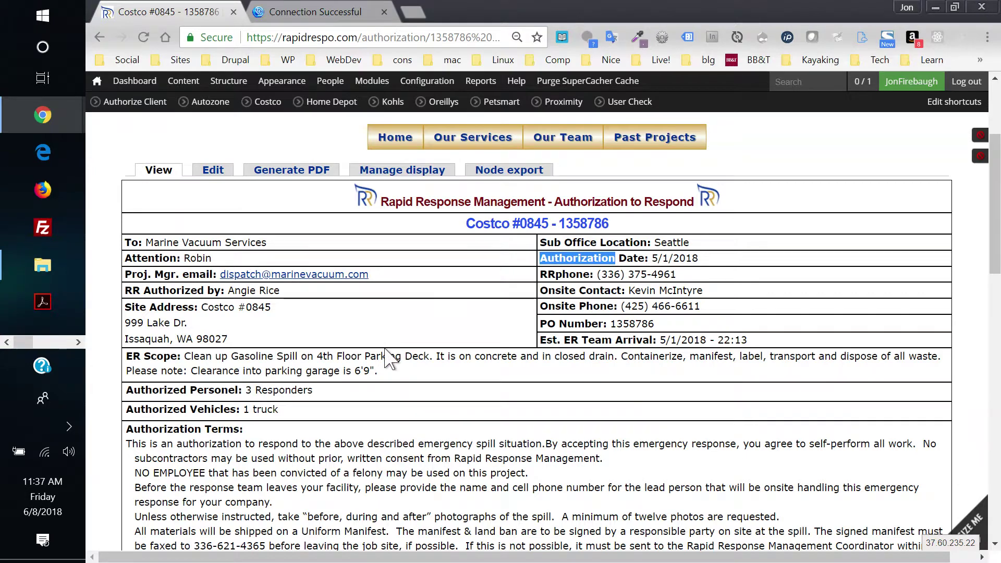
pyautogui.scroll(-5, 335, 321)
pyautogui.scroll(8, 335, 321)
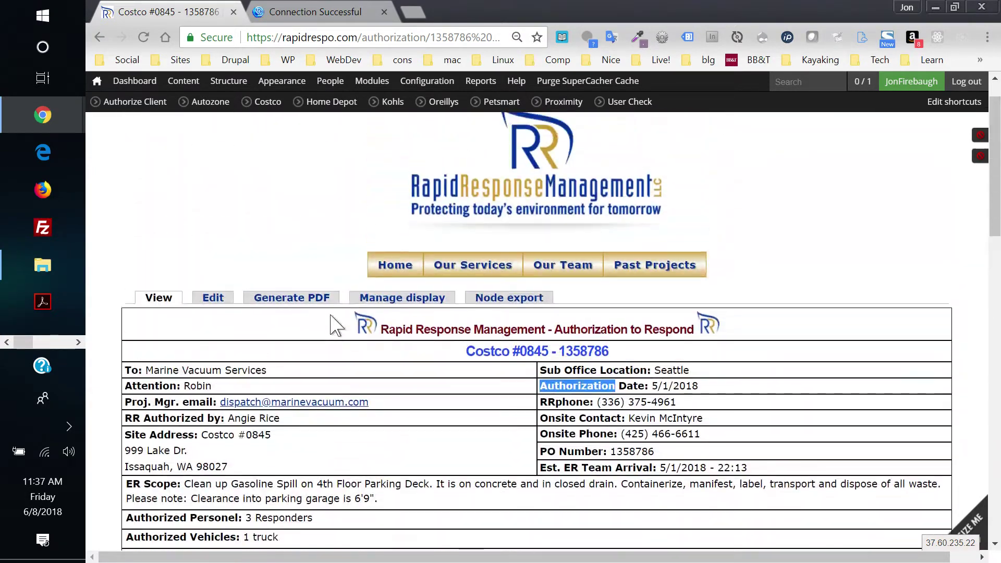
# Step: Open the site's content list in a new tab and in the current tab, and look through its items
pyautogui.moveTo(192, 87)
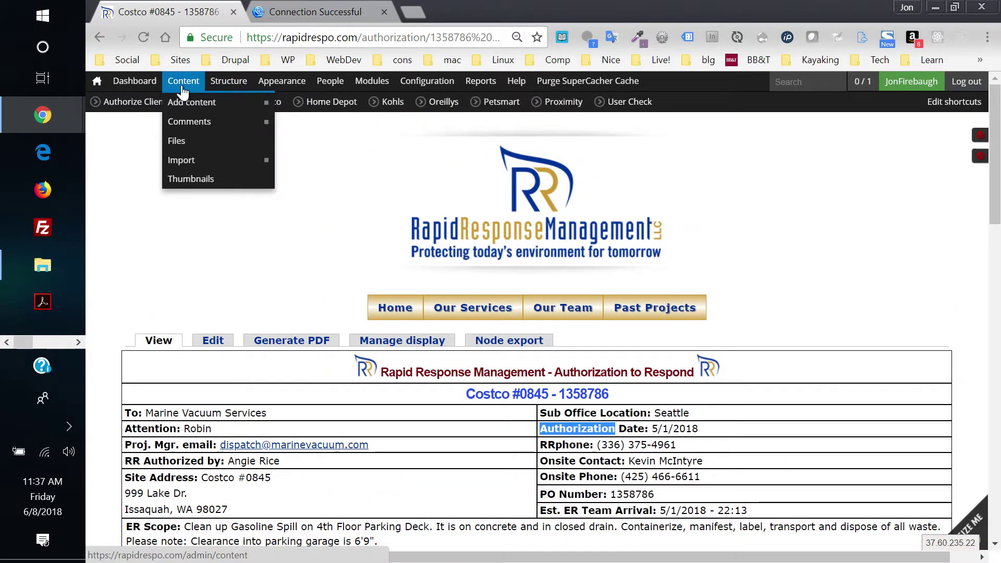
pyautogui.rightClick(185, 82)
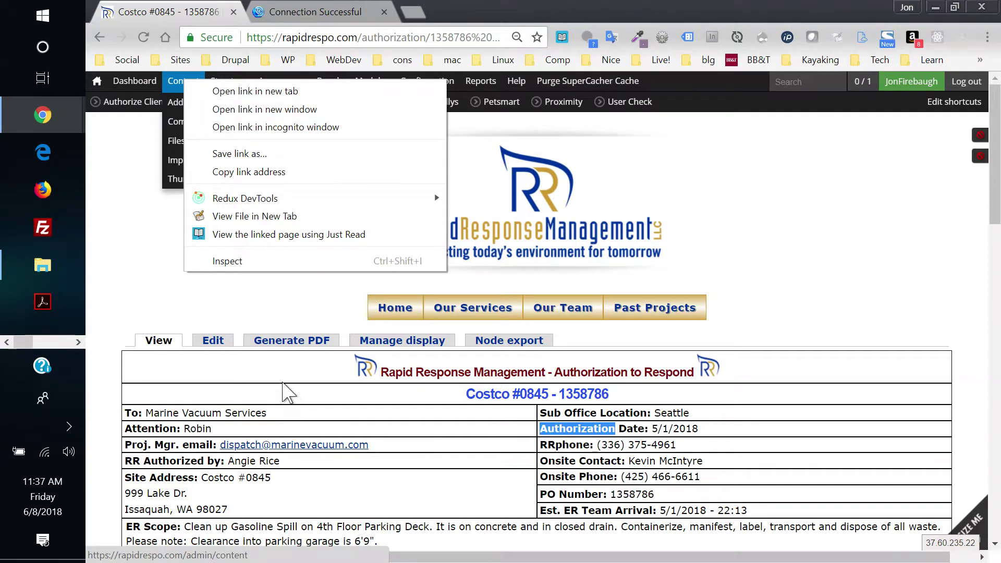
pyautogui.click(194, 91)
pyautogui.click(185, 86)
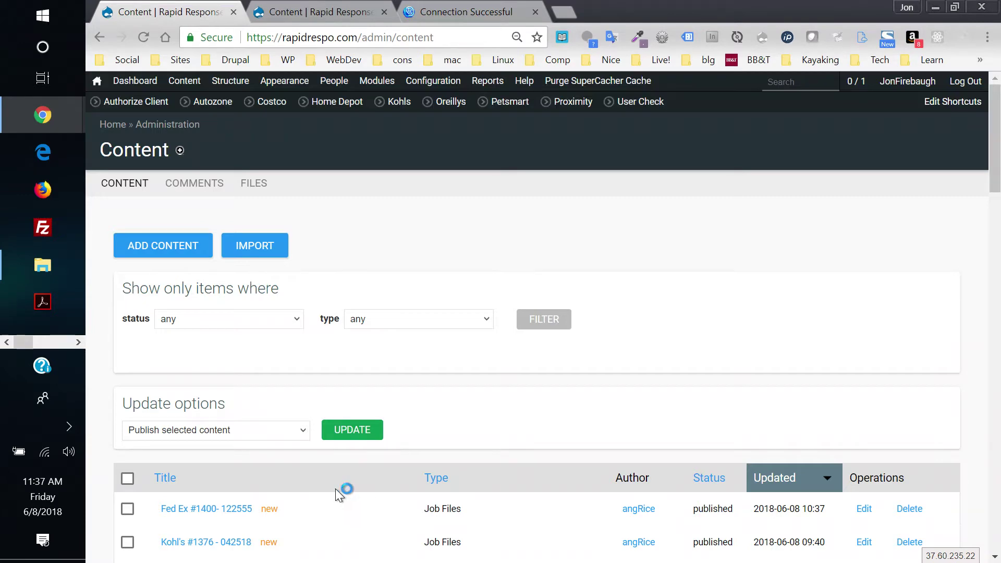
pyautogui.scroll(-15, 342, 492)
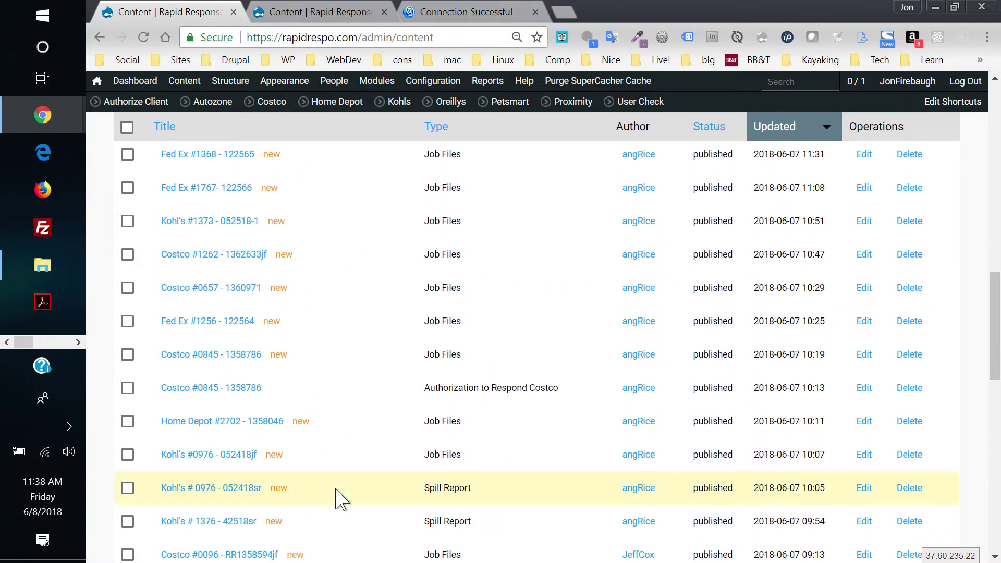